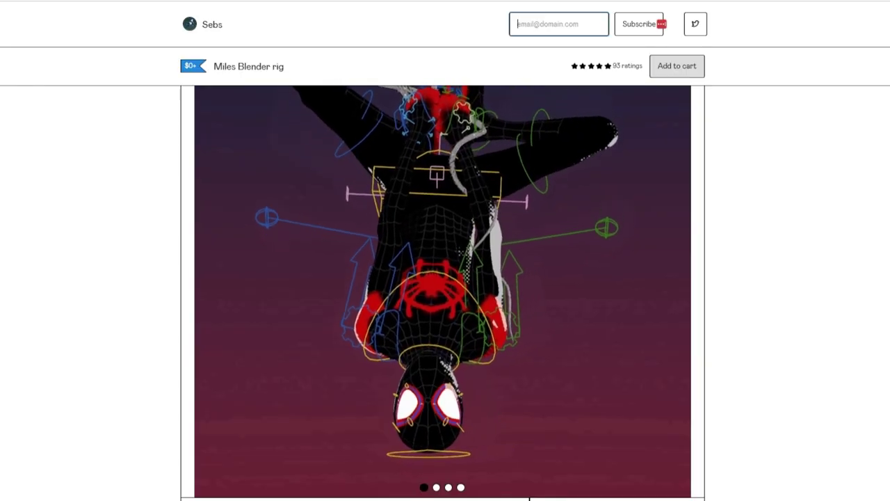
Step: Scroll the Gumroad Miles rig page down through its feature list and version log
{"action": "scroll", "coordinate": [443, 279], "scroll_direction": "down", "scroll_amount": 3}
{"action": "scroll", "coordinate": [442, 278], "scroll_direction": "down", "scroll_amount": 4}
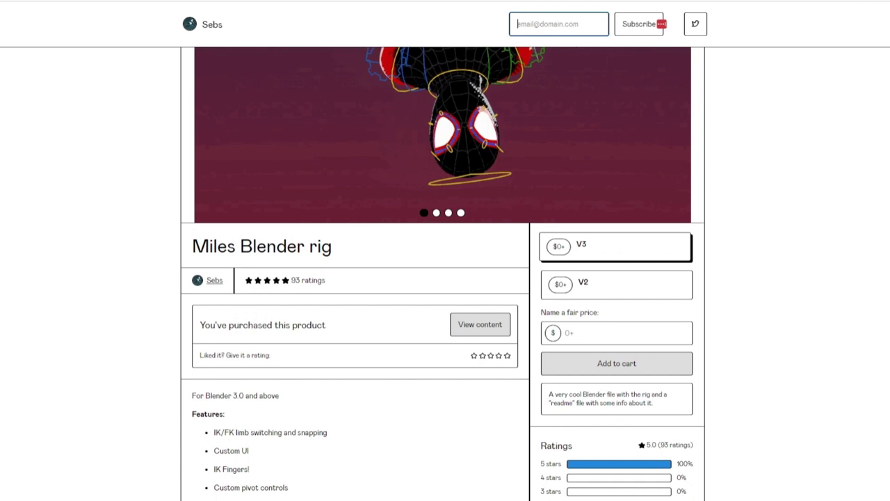
{"action": "scroll", "coordinate": [443, 278], "scroll_direction": "down", "scroll_amount": 2}
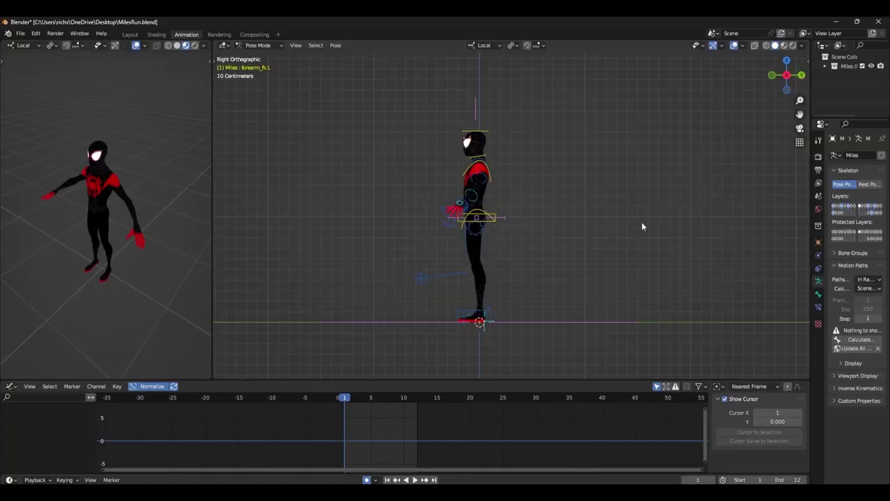
Step: Select the left foot control and zoom in on the left hand to curl its fingers
{"action": "scroll", "coordinate": [498, 348], "scroll_direction": "up", "scroll_amount": 1}
{"action": "left_click", "coordinate": [498, 347]}
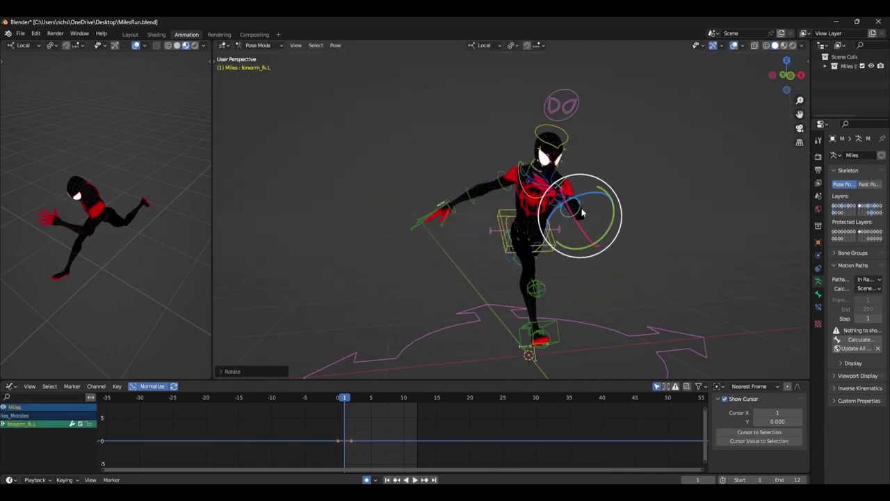
{"action": "middle_click_drag", "start_coordinate": [417, 265], "coordinate": [365, 273]}
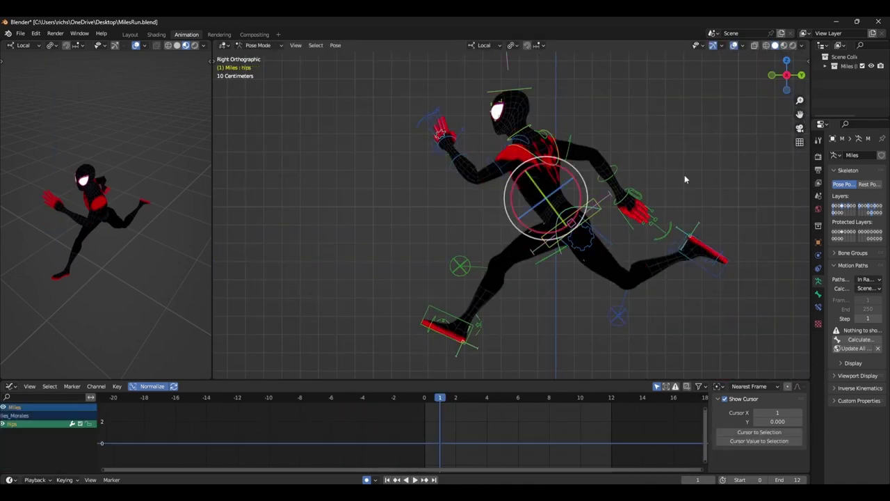
Step: Shift all keys back one frame, lean the chest forward and raise the torso slightly
{"action": "key", "text": "a"}
{"action": "key", "text": "g"}
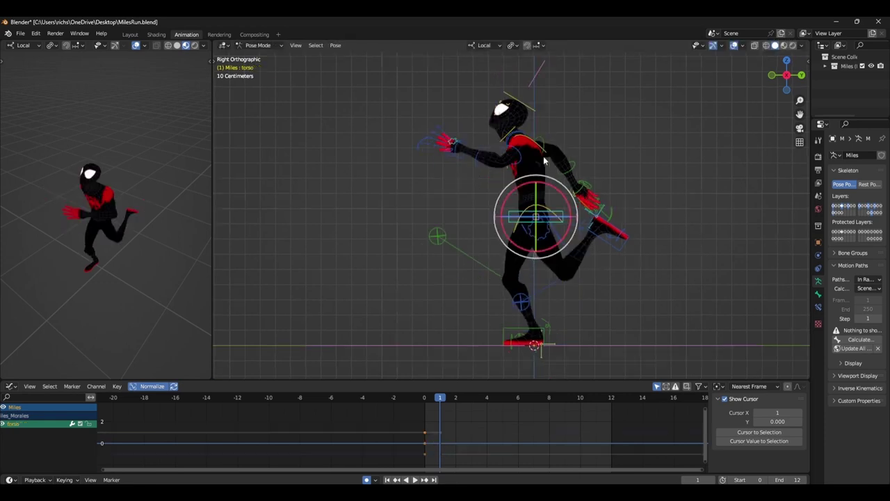
{"action": "key", "text": "r"}
{"action": "key", "text": "r"}
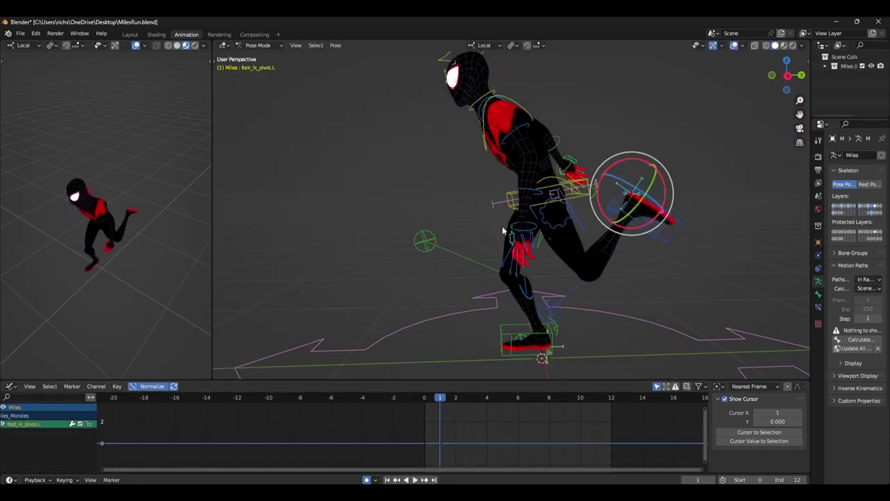
{"action": "left_click", "coordinate": [589, 228]}
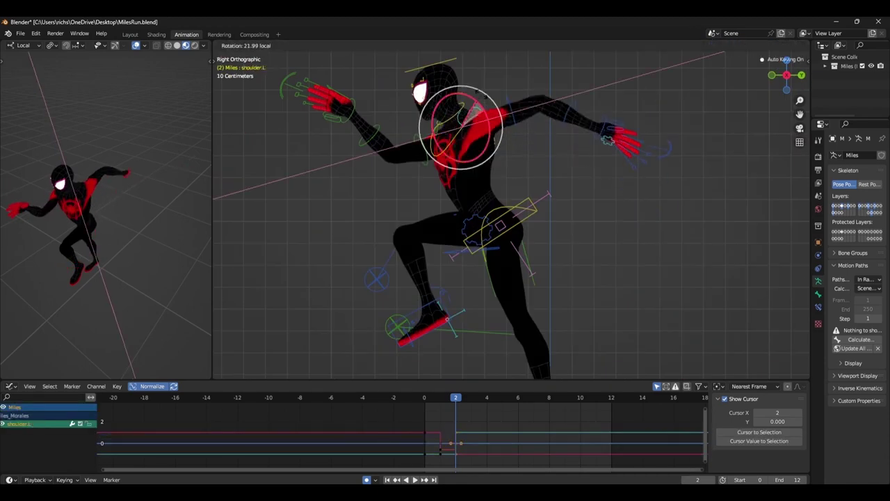
Step: Rotate the left shoulder and the right forearm about 19 degrees, then select the left thigh target
{"action": "left_click", "coordinate": [511, 130]}
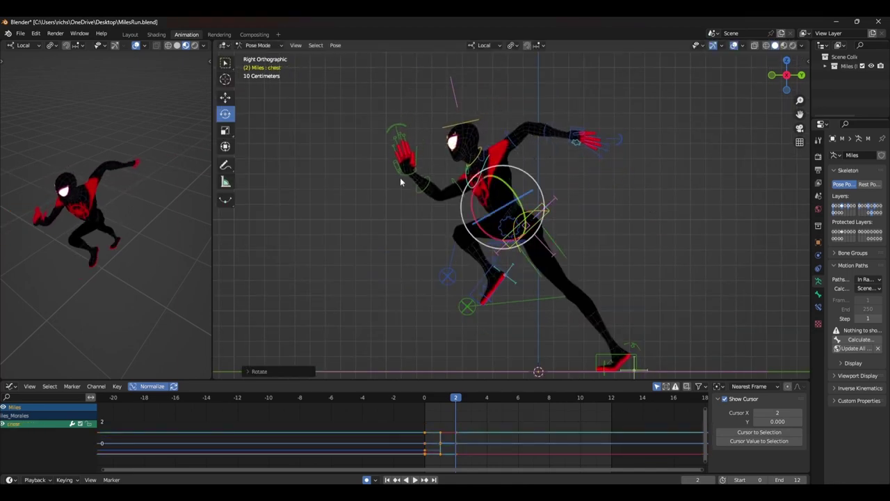
{"action": "left_click", "coordinate": [401, 182]}
{"action": "left_click_drag", "start_coordinate": [400, 182], "coordinate": [409, 169]}
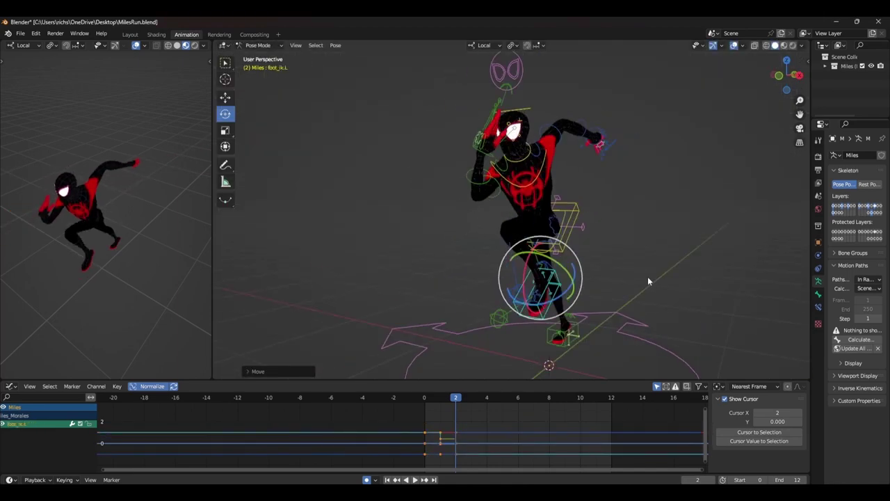
{"action": "left_click", "coordinate": [449, 277]}
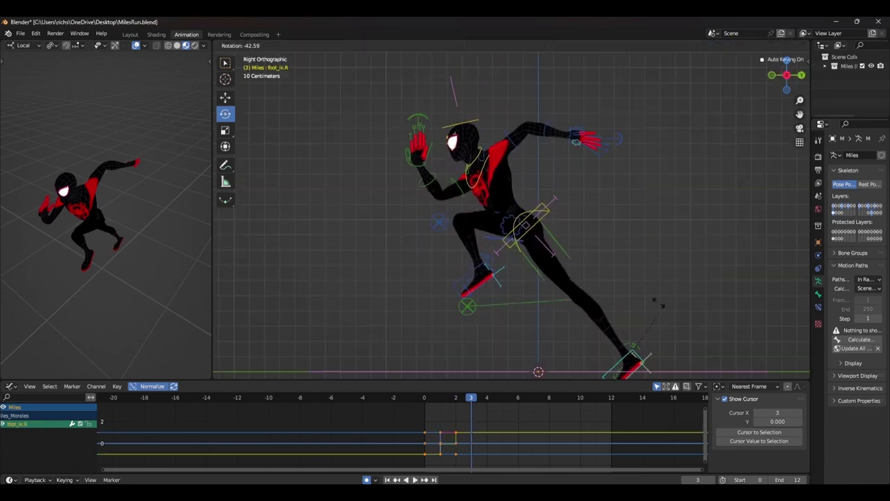
Step: Raise the right foot control and rotate the left foot about 43 degrees for the airborne stride
{"action": "key", "text": "g"}
{"action": "left_click", "coordinate": [467, 304]}
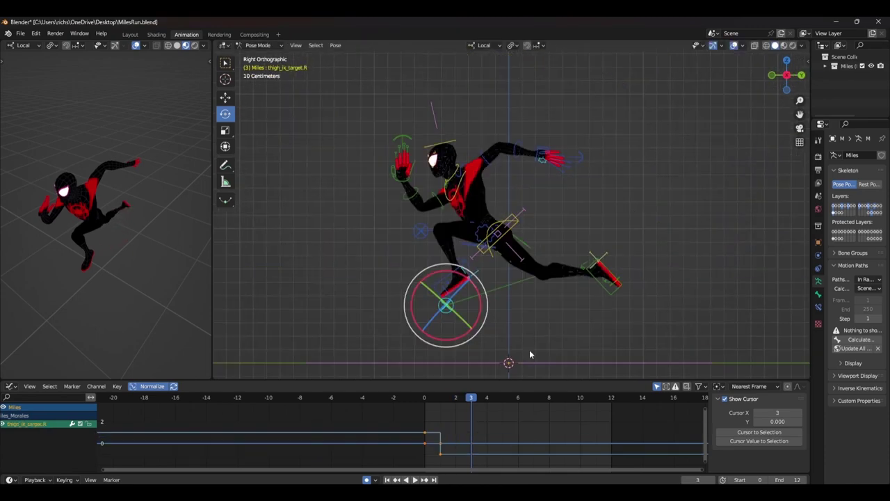
{"action": "left_click_drag", "start_coordinate": [467, 351], "coordinate": [510, 318]}
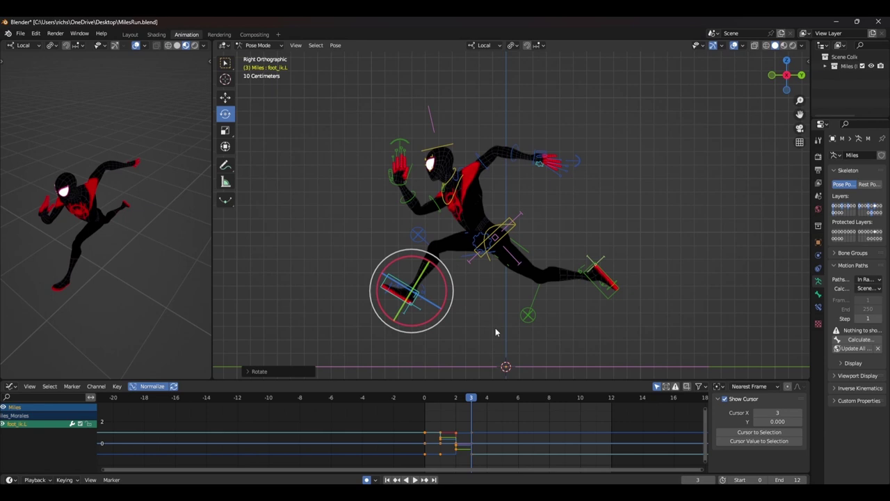
{"action": "left_click", "coordinate": [596, 267]}
{"action": "left_click", "coordinate": [571, 275]}
{"action": "key", "text": "space"}
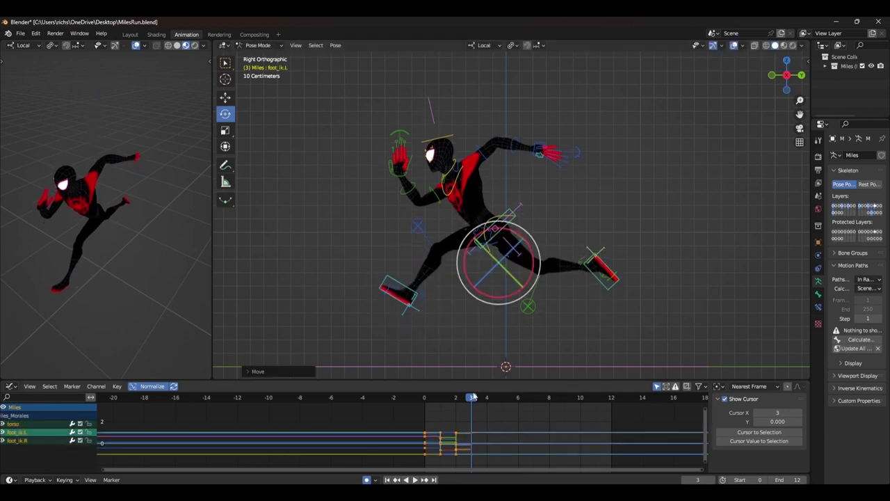
Step: Rotate the chest and the right and left arm controls, then play back the poses
{"action": "left_click", "coordinate": [480, 209]}
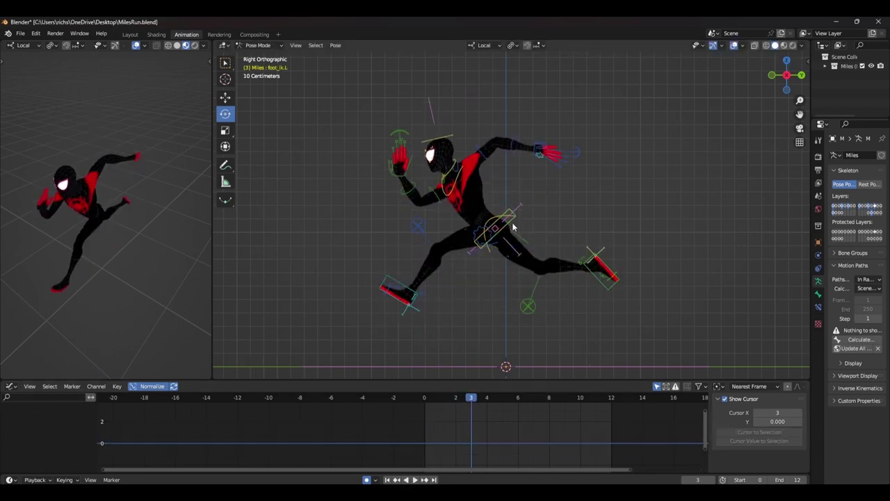
{"action": "left_click_drag", "start_coordinate": [516, 208], "coordinate": [551, 207]}
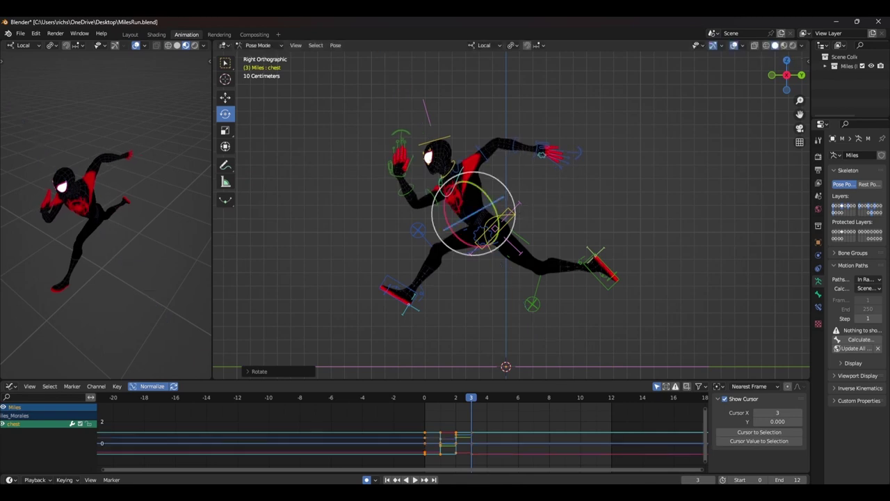
{"action": "left_click", "coordinate": [477, 189]}
{"action": "left_click", "coordinate": [428, 191]}
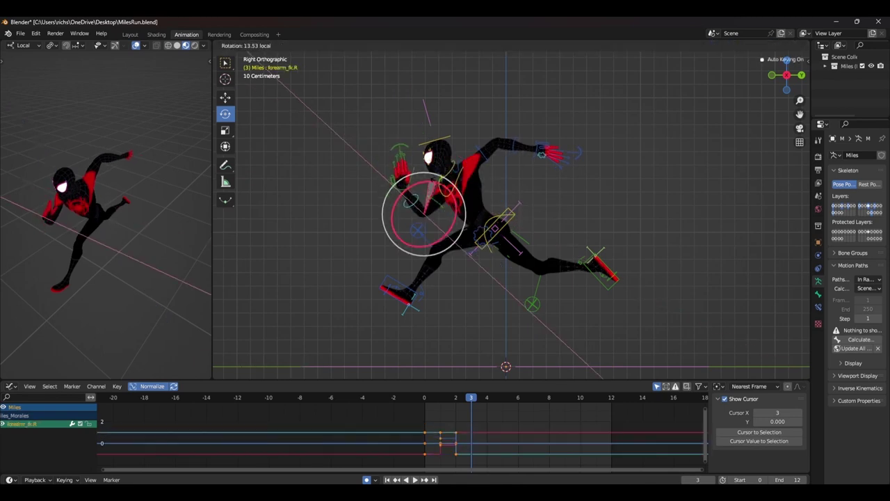
{"action": "left_click", "coordinate": [507, 159]}
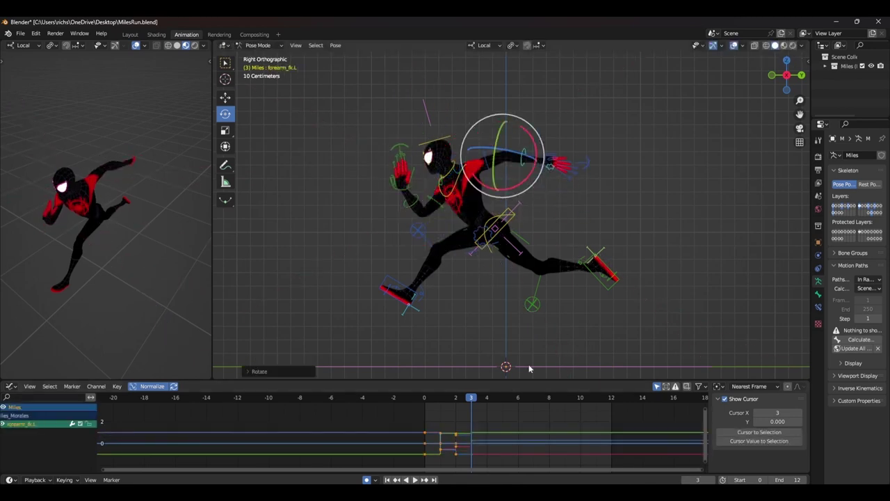
{"action": "left_click", "coordinate": [553, 161]}
{"action": "key", "text": "space"}
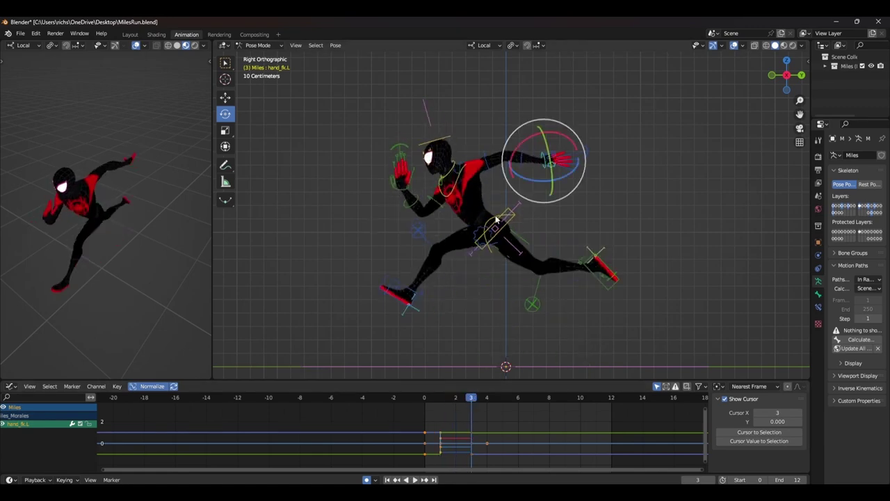
Step: Duplicate all bones' frame-0 keys to a later point in the Dope Sheet
{"action": "key", "text": "a"}
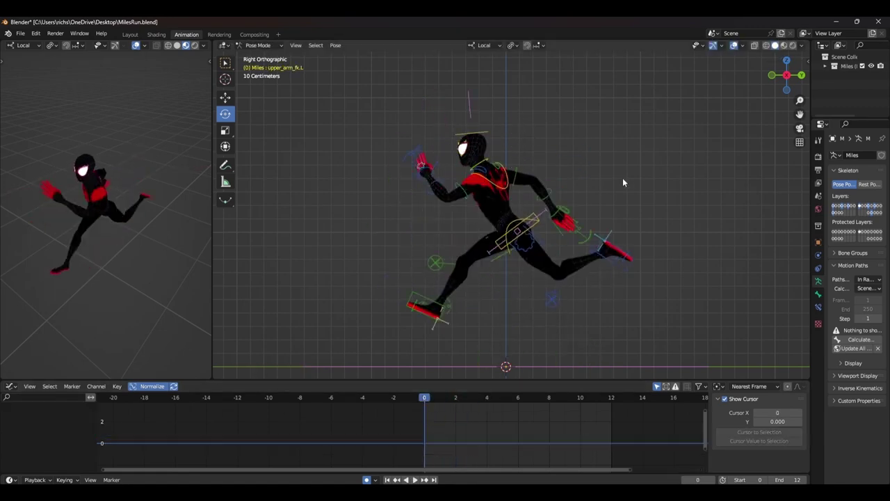
{"action": "left_click", "coordinate": [425, 435]}
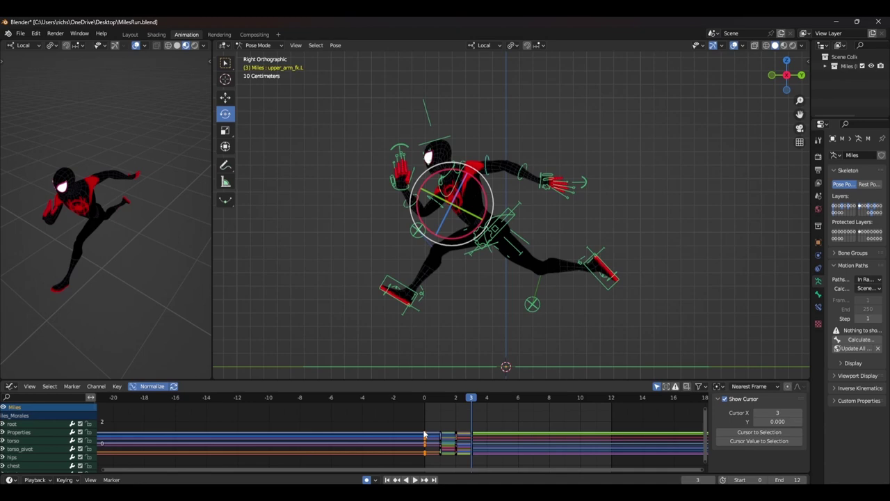
{"action": "left_click", "coordinate": [545, 458]}
Step: Paste the copied pose onto the next frame and play the extended cycle from frame 0
{"action": "key", "text": "Right"}
{"action": "key", "text": "Right"}
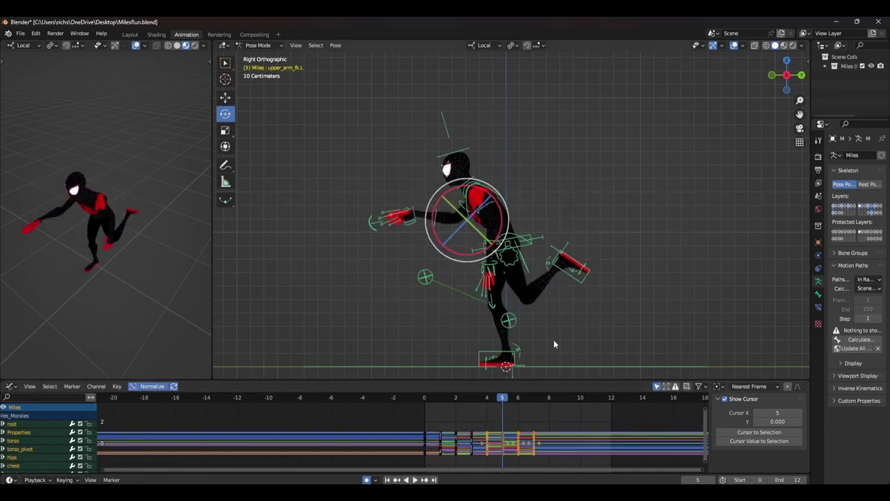
{"action": "key", "text": "ctrl+shift+v"}
{"action": "key", "text": "space"}
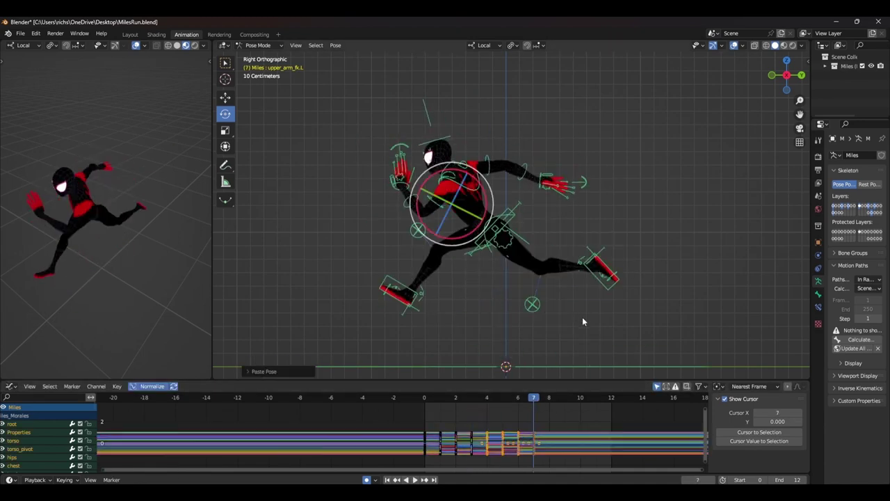
{"action": "left_click", "coordinate": [424, 401]}
{"action": "left_click_drag", "start_coordinate": [443, 450], "coordinate": [443, 451]}
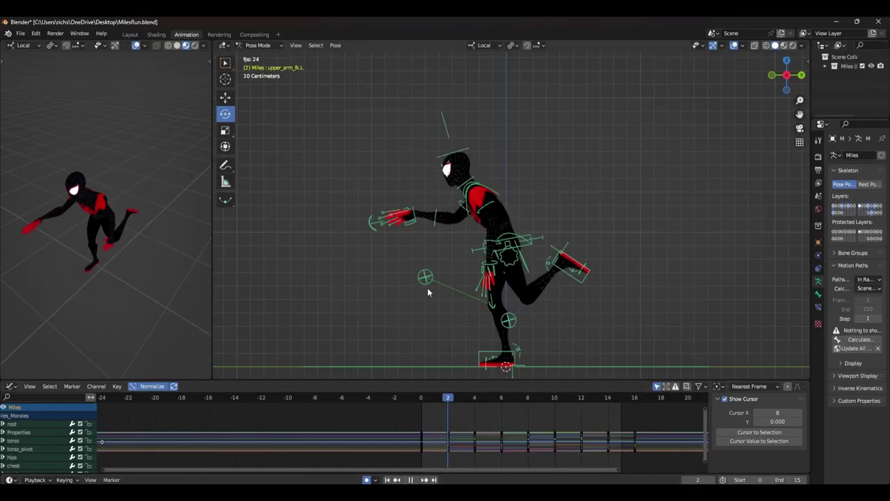
Step: Select the torso's Y Quaternion Rotation curve in the Dope Sheet and replay the 15-frame loop
{"action": "key", "text": "space"}
{"action": "left_click", "coordinate": [13, 441]}
{"action": "left_click", "coordinate": [43, 450]}
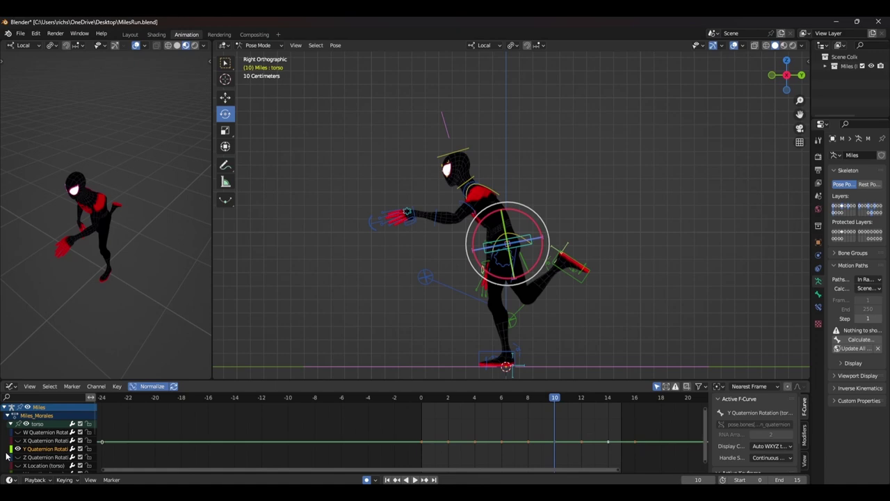
{"action": "key", "text": "space"}
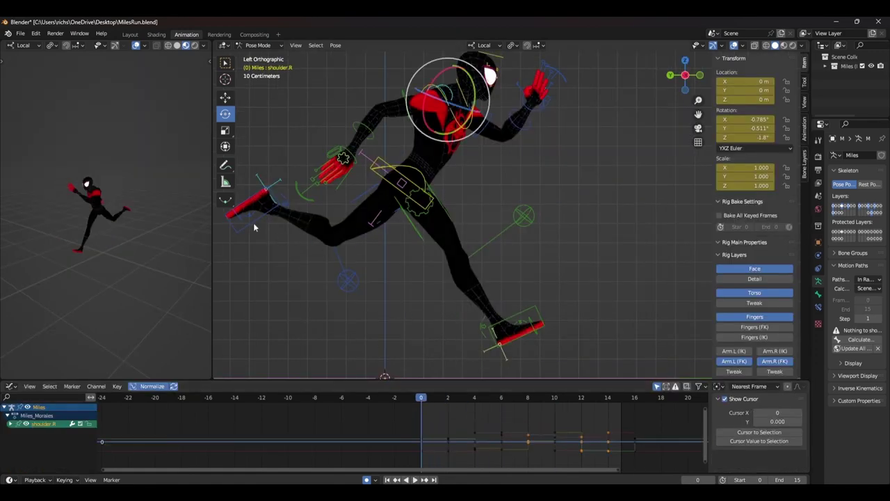
Step: Calculate a motion path for the left foot IK control
{"action": "left_click", "coordinate": [254, 223]}
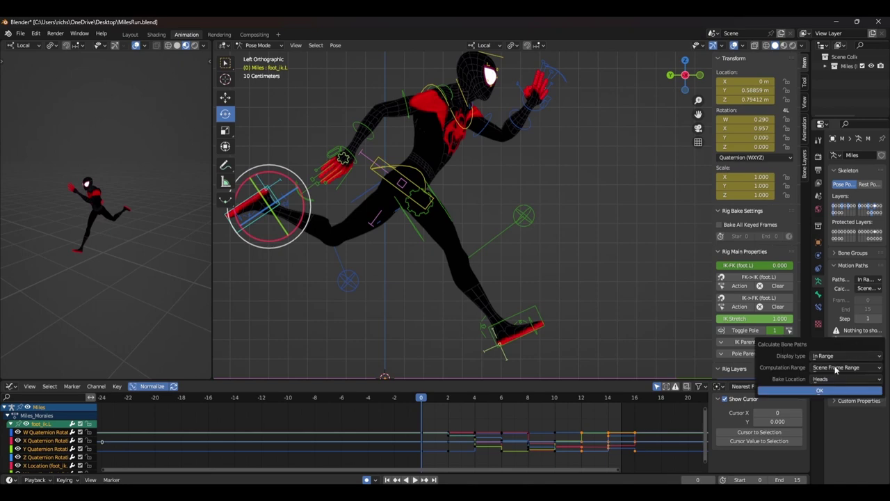
{"action": "left_click", "coordinate": [830, 393]}
{"action": "left_click", "coordinate": [487, 396]}
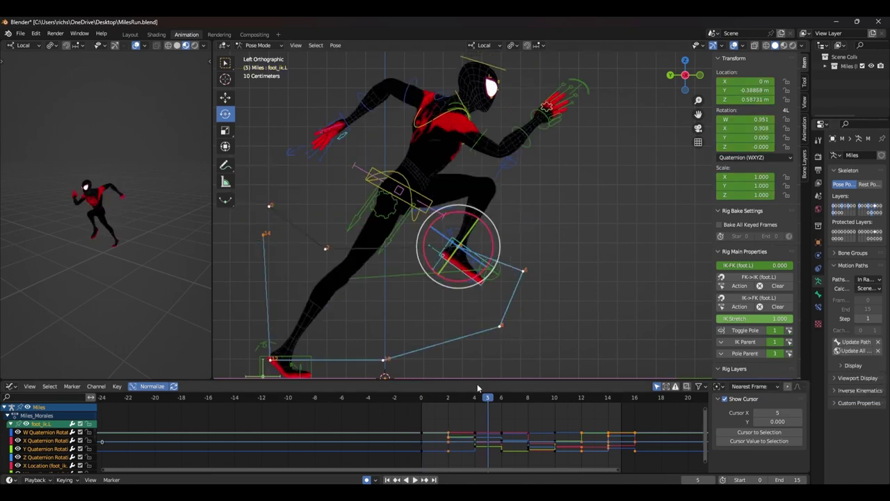
Step: Reposition and rotate the left foot on frame 4, then review the stride from the front
{"action": "mouse_move", "coordinate": [484, 404]}
{"action": "left_mouse_down"}
{"action": "mouse_move", "coordinate": [512, 402]}
{"action": "mouse_move", "coordinate": [463, 402]}
{"action": "mouse_move", "coordinate": [474, 402]}
{"action": "left_mouse_up"}
{"action": "key", "text": "g"}
{"action": "left_click", "coordinate": [515, 277]}
{"action": "key", "text": "r"}
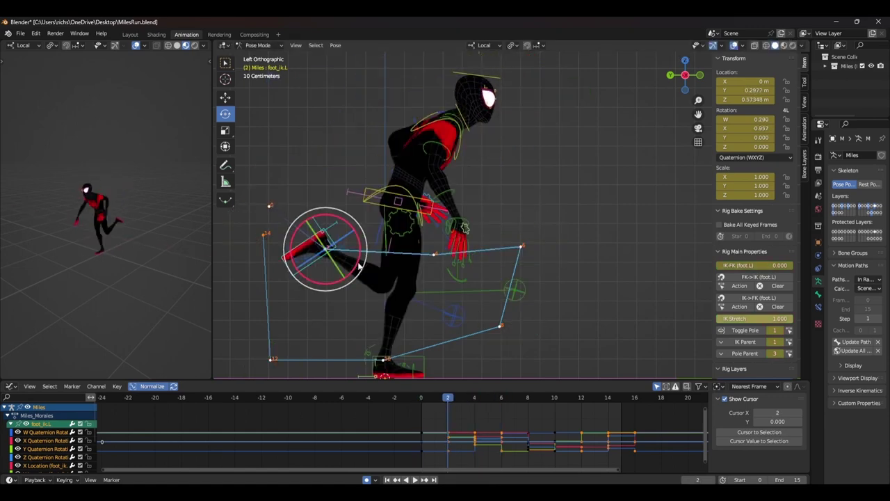
{"action": "left_click", "coordinate": [506, 332]}
{"action": "key", "text": "space"}
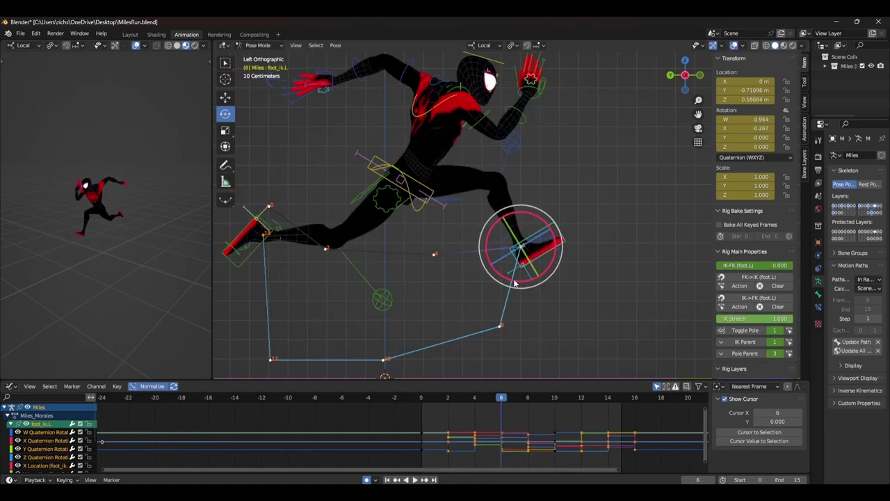
{"action": "key", "text": "space"}
{"action": "key", "text": "space"}
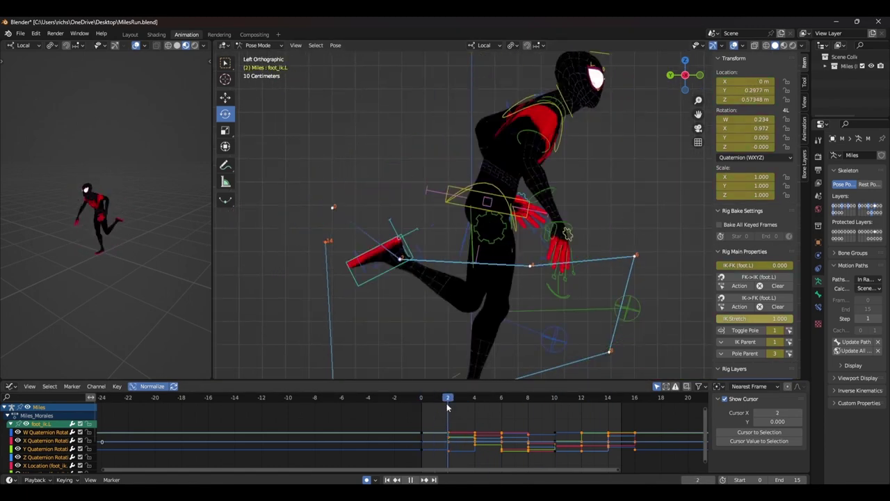
{"action": "key", "text": "KP_1"}
{"action": "left_click", "coordinate": [420, 398]}
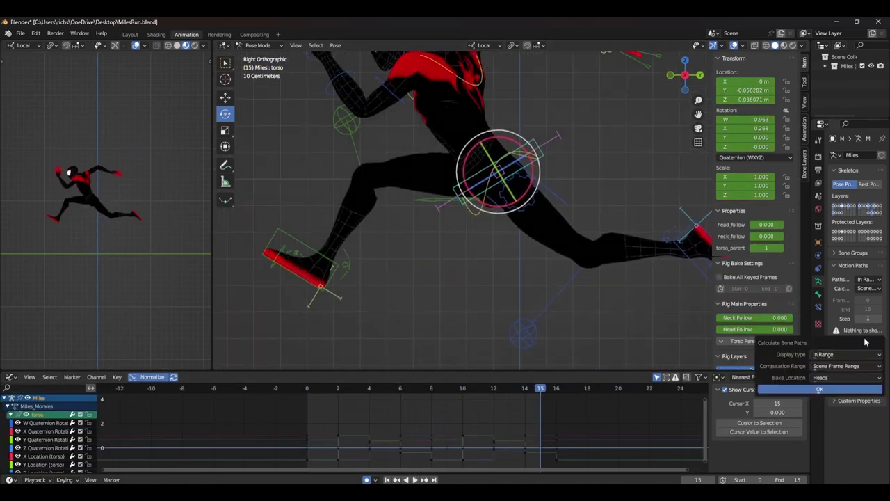
Step: Play the run cycle and stop it to check the arm pose
{"action": "key", "text": "space"}
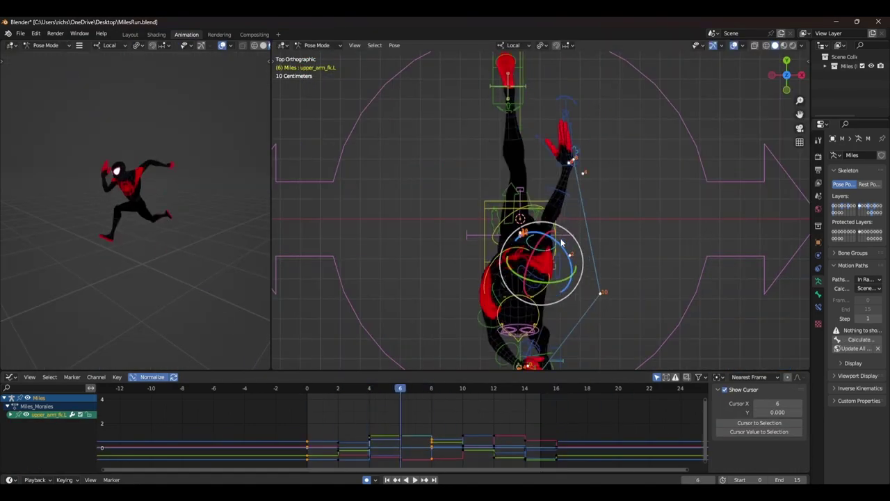
{"action": "key", "text": "space"}
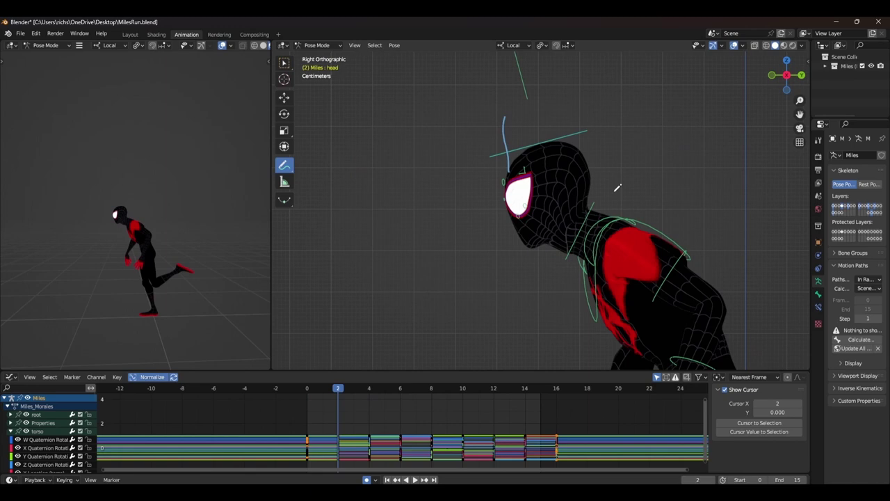
Step: Lean the torso further forward on its local X axis on frames 2 and 4
{"action": "key", "text": "shift+space"}
{"action": "key", "text": "g"}
{"action": "left_click", "coordinate": [740, 337]}
{"action": "key", "text": "r"}
{"action": "key", "text": "x"}
{"action": "key", "text": "Right"}
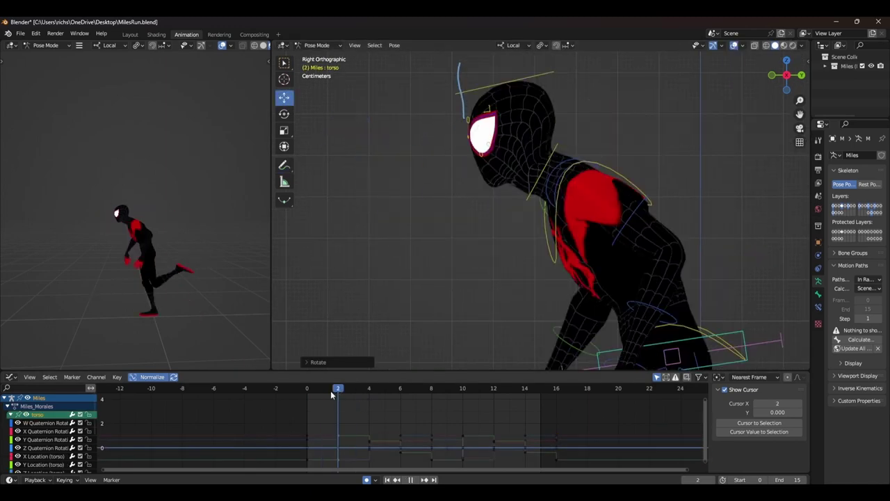
{"action": "key", "text": "Right"}
{"action": "key", "text": "r"}
{"action": "key", "text": "x"}
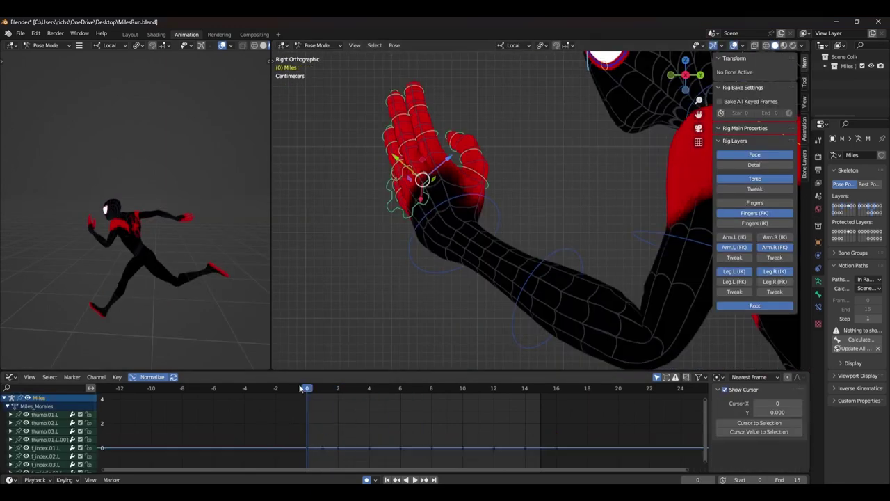
Step: Curl the left index fingertip bone, then select the left thumb bone
{"action": "left_click", "coordinate": [465, 146]}
{"action": "left_click", "coordinate": [465, 146]}
{"action": "key", "text": "r"}
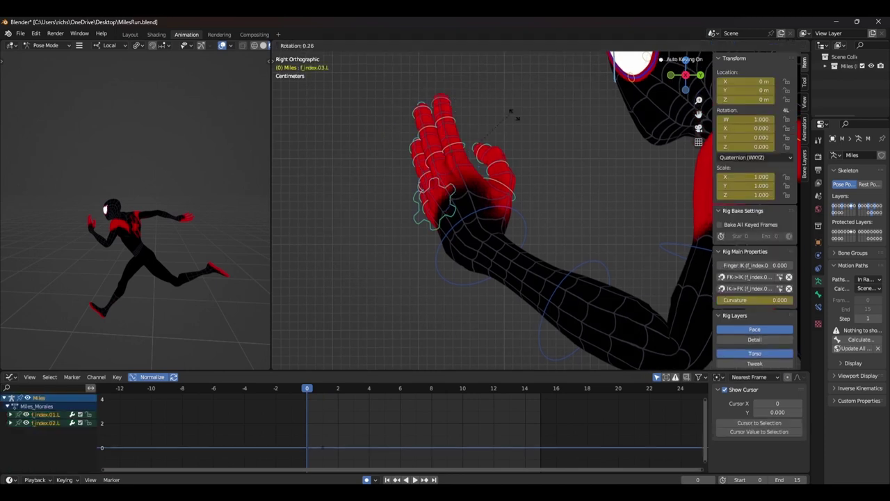
{"action": "left_click", "coordinate": [510, 183]}
{"action": "key", "text": "t"}
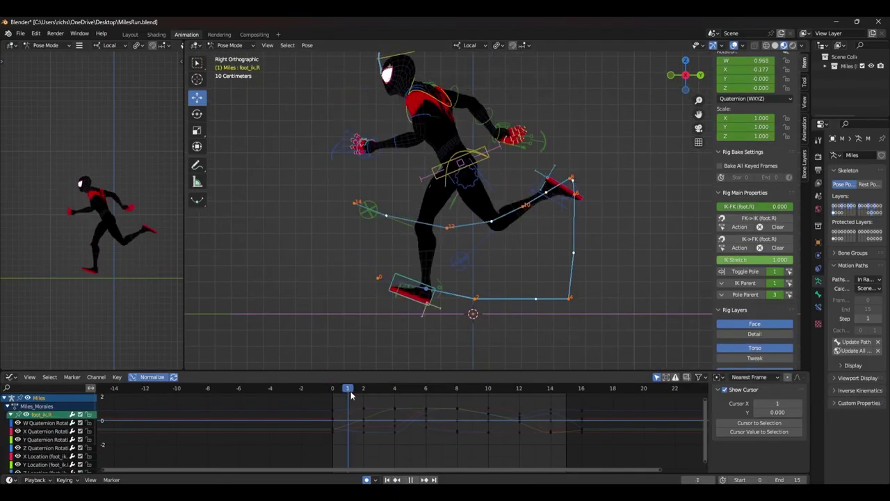
Step: Move the right foot controller and key its new position at frame 5
{"action": "left_click", "coordinate": [430, 265]}
{"action": "key", "text": "space"}
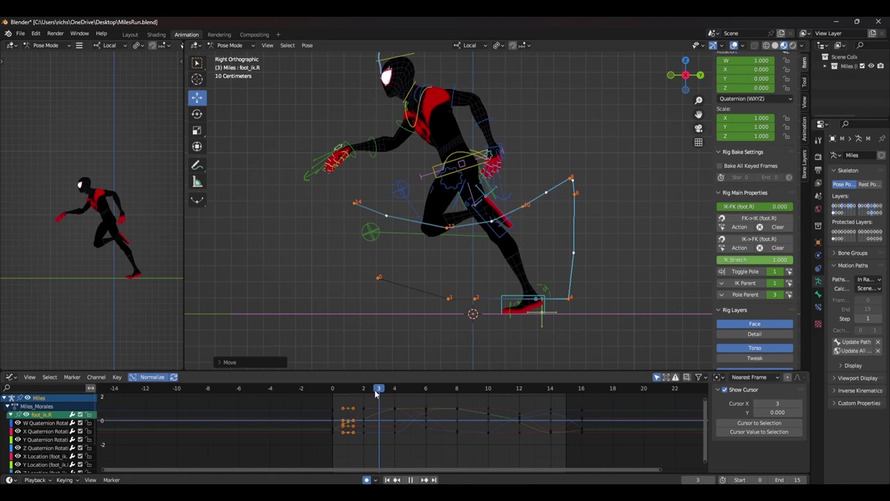
{"action": "left_click", "coordinate": [605, 277]}
{"action": "key", "text": "space"}
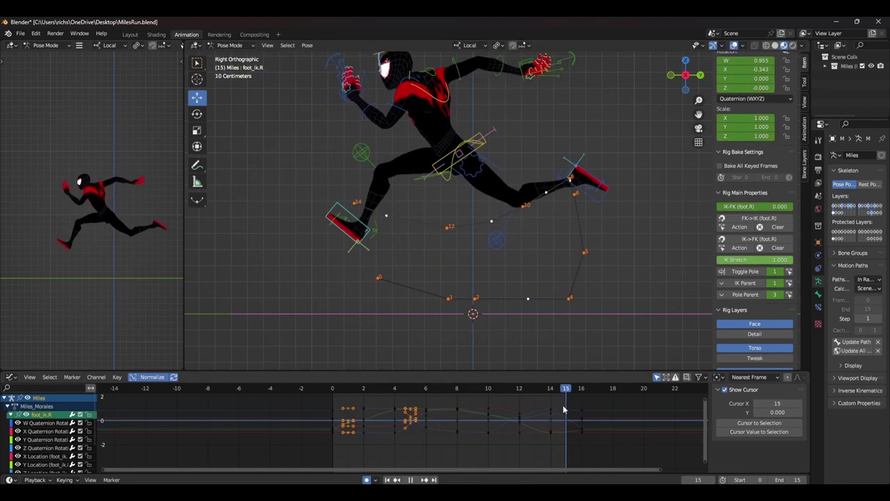
{"action": "key", "text": "space"}
Step: Bend the right toe and copy its rotation keys to frame 15 to loop it
{"action": "left_click_drag", "start_coordinate": [349, 268], "coordinate": [345, 271]}
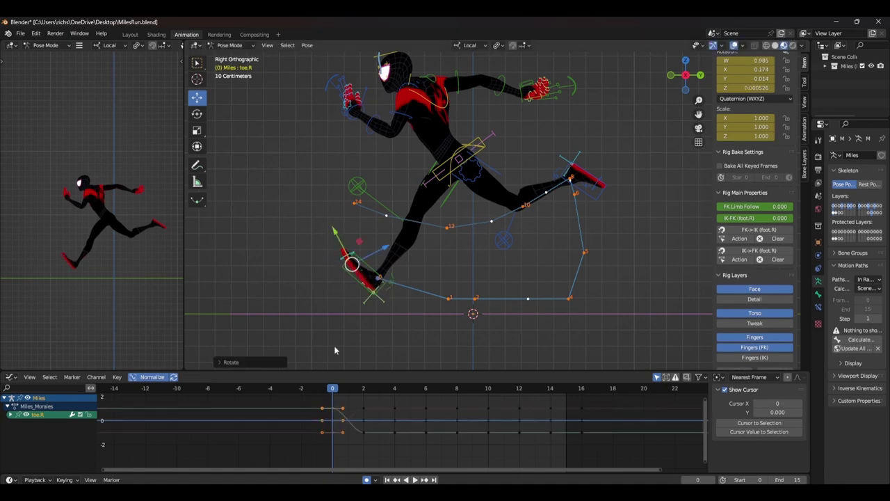
{"action": "key", "text": "Right"}
{"action": "key", "text": "Left"}
{"action": "left_click", "coordinate": [577, 433]}
{"action": "key", "text": "space"}
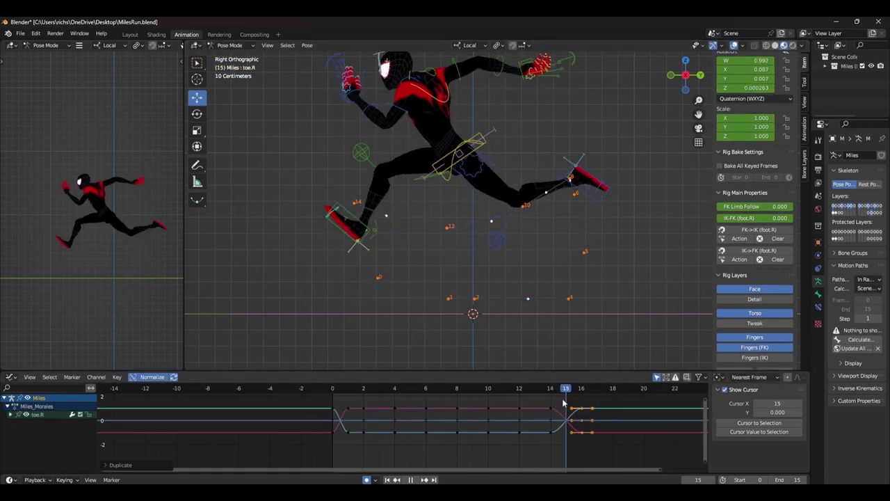
{"action": "key", "text": "space"}
Step: Give the right foot's Y Location keys Vector handles in the Graph Editor
{"action": "left_click", "coordinate": [407, 308]}
{"action": "key", "text": "KP_Decimal"}
{"action": "left_click_drag", "start_coordinate": [40, 371], "coordinate": [40, 279]}
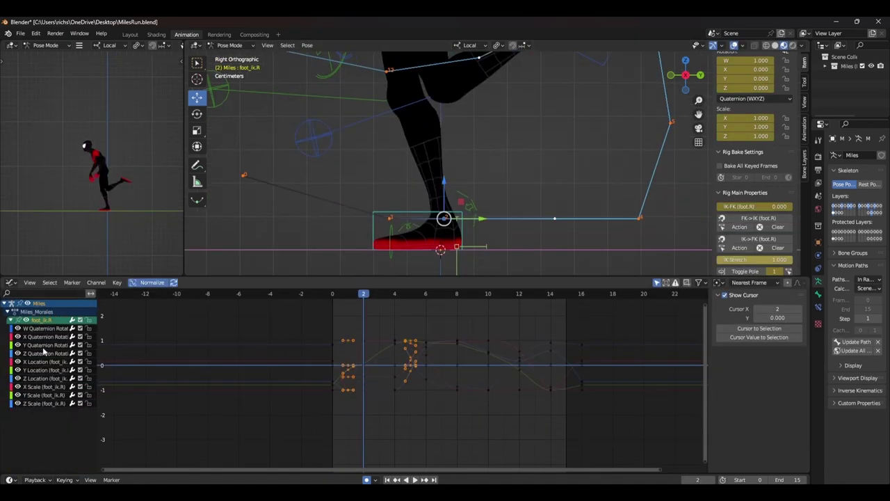
{"action": "left_click", "coordinate": [44, 370]}
{"action": "key", "text": "Home"}
{"action": "left_click", "coordinate": [395, 345]}
{"action": "key", "text": "v"}
{"action": "left_click", "coordinate": [372, 357]}
{"action": "left_click", "coordinate": [347, 294]}
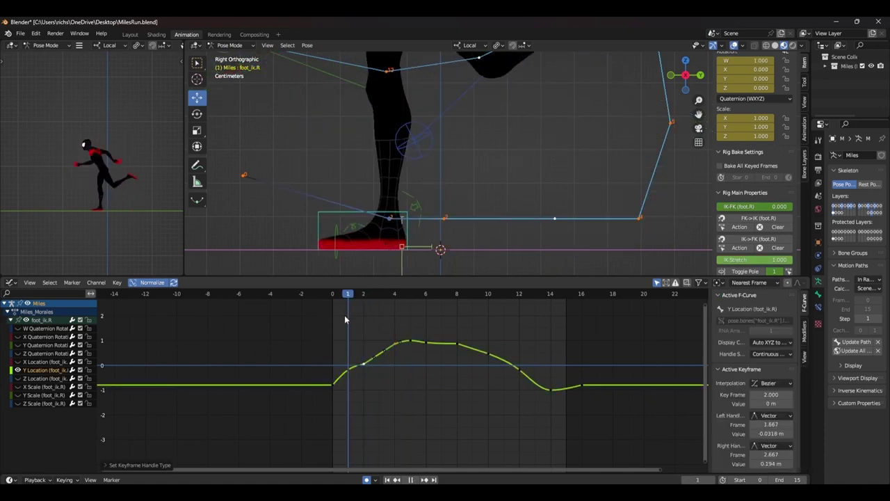
Step: Scrub frames 1–9 and play back to check the foot arc peaking at frame 6
{"action": "left_click", "coordinate": [394, 380]}
{"action": "left_click_drag", "start_coordinate": [358, 299], "coordinate": [425, 313]}
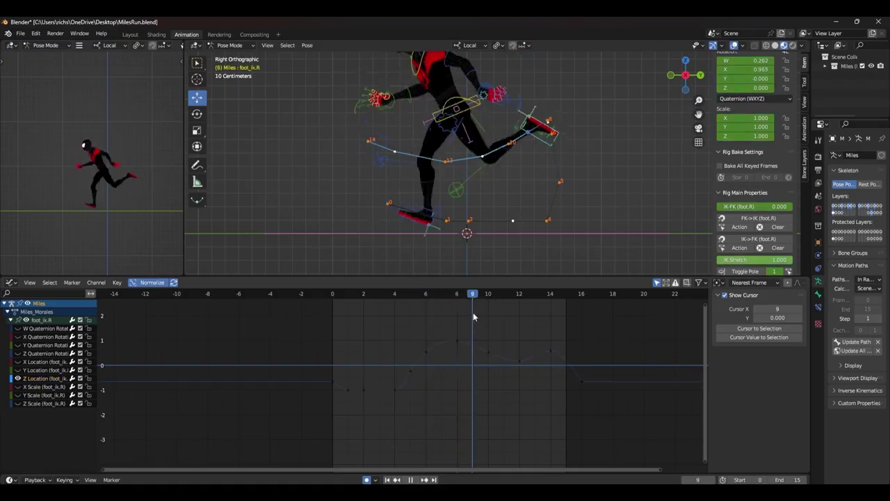
{"action": "left_click_drag", "start_coordinate": [473, 317], "coordinate": [441, 337]}
{"action": "left_click_drag", "start_coordinate": [392, 314], "coordinate": [441, 313]}
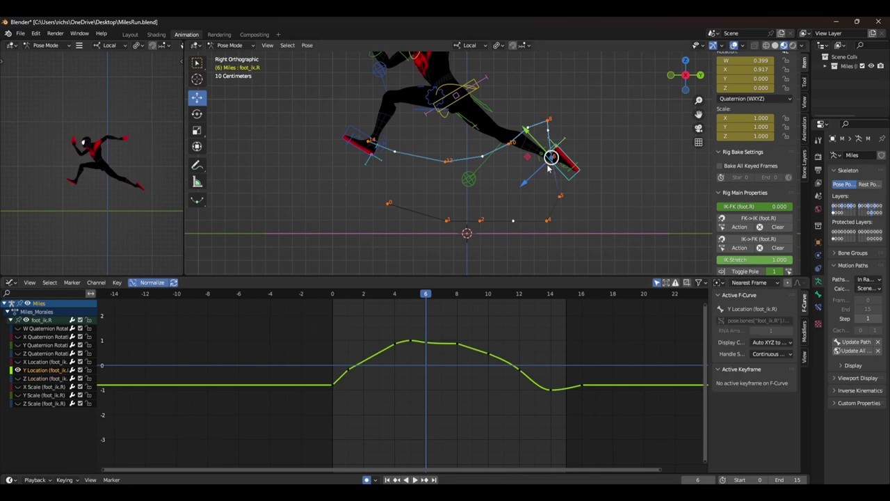
{"action": "left_click", "coordinate": [425, 340]}
{"action": "key", "text": "space"}
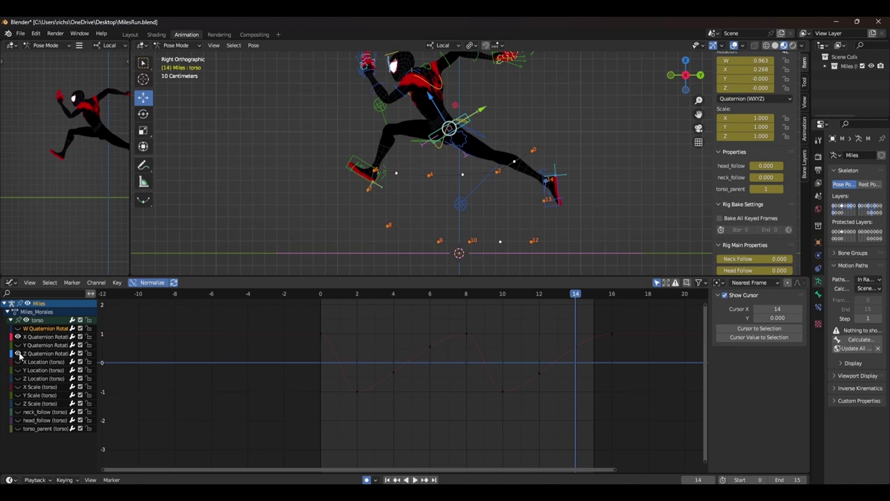
Step: Delete the stray frame-8 hips rotation key and select the X rotation curve's keys
{"action": "left_click", "coordinate": [20, 355]}
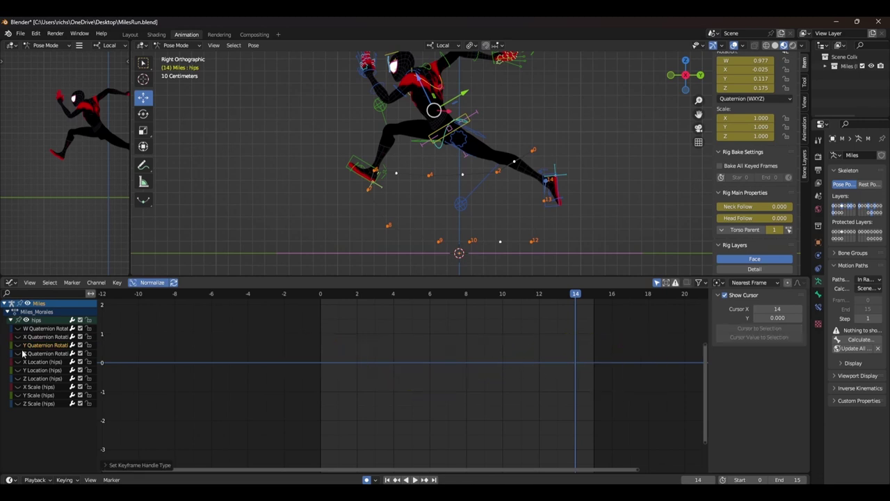
{"action": "key", "text": "Delete"}
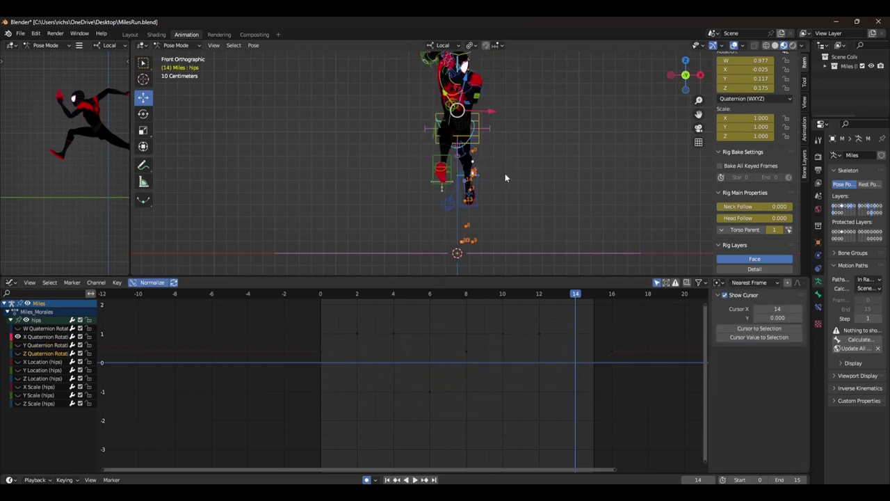
{"action": "key", "text": "space"}
{"action": "left_click", "coordinate": [464, 374]}
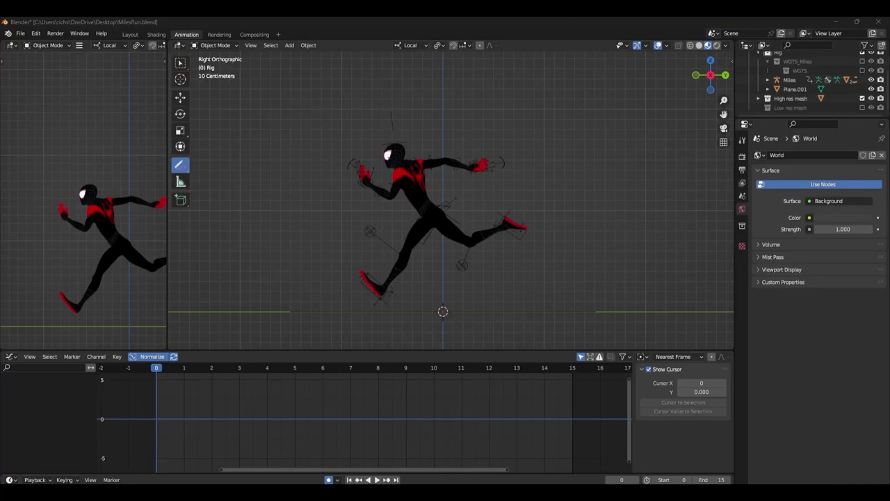
Step: Add a Bezier curve and delete its default points in Edit Mode
{"action": "key", "text": "shift+a"}
{"action": "mouse_move", "coordinate": [578, 193]}
{"action": "left_click", "coordinate": [631, 195]}
{"action": "key", "text": "Tab"}
{"action": "key", "text": "x"}
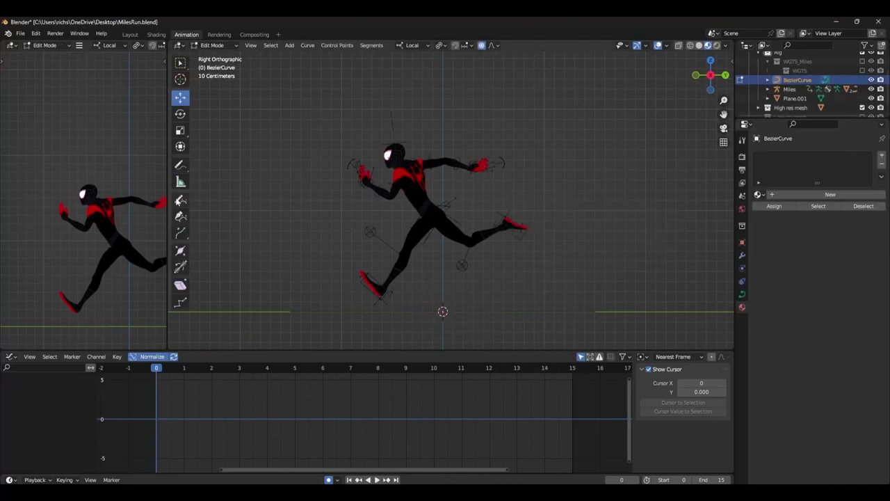
{"action": "key", "text": "space"}
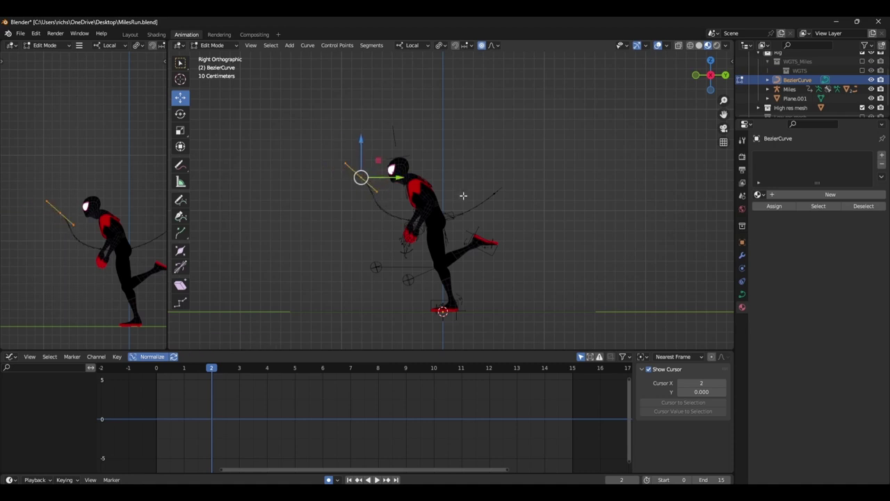
Step: Move the curve points into place across the runner's leg
{"action": "key", "text": "g"}
{"action": "key", "text": "Return"}
{"action": "key", "text": "space"}
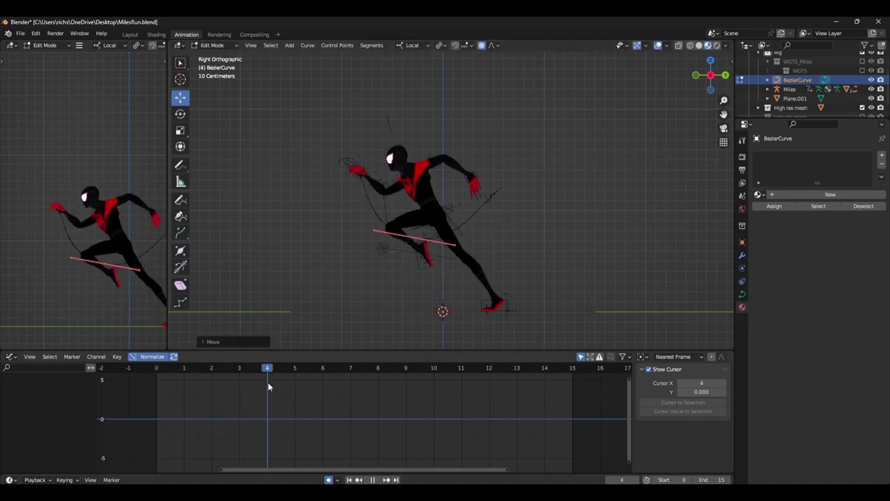
{"action": "key", "text": "Escape"}
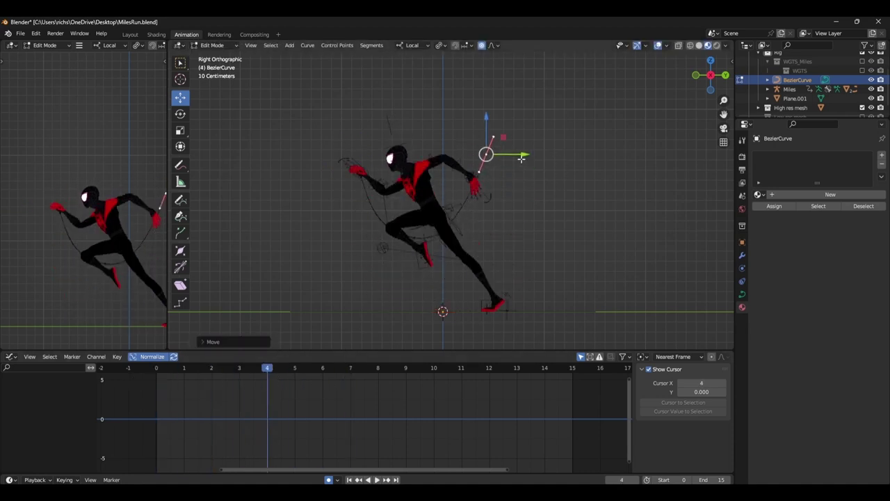
Step: Key the curve's moved position at frame 7 and set its Extrude to 0.1
{"action": "key", "text": "space"}
{"action": "key", "text": "KP_1"}
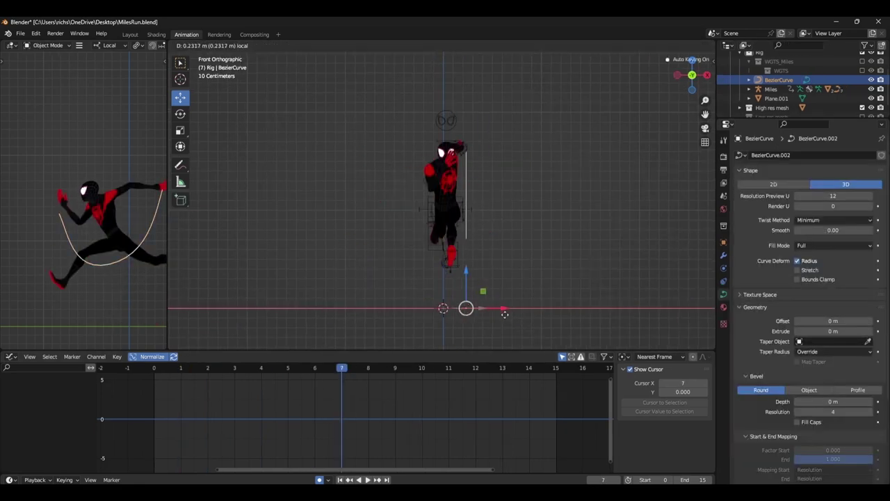
{"action": "left_click", "coordinate": [504, 314]}
{"action": "key", "text": "KP_3"}
{"action": "type", "text": "0.1"}
{"action": "key", "text": "Return"}
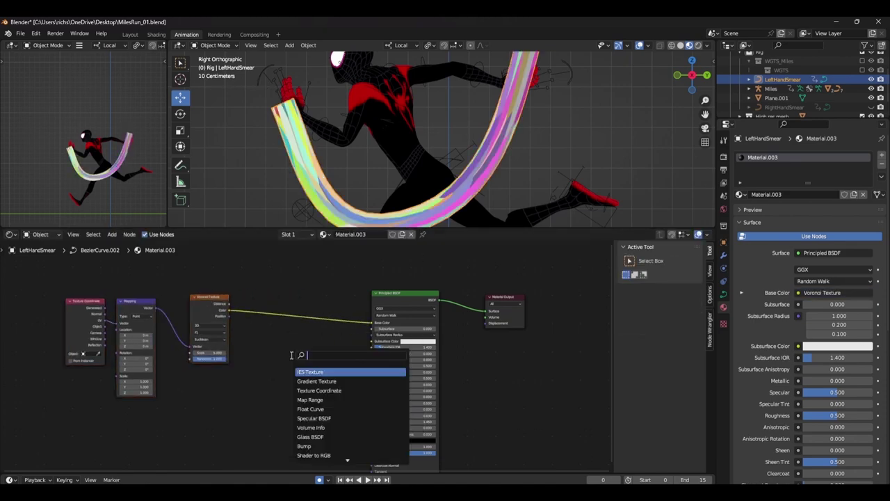
Step: Swap in a Voronoi texture (scale 6.2) feeding a Constant ColorRamp with its stop at 0.359
{"action": "left_click", "coordinate": [318, 369]}
{"action": "left_click", "coordinate": [324, 326]}
{"action": "left_click", "coordinate": [324, 358]}
{"action": "scroll", "coordinate": [324, 359], "scroll_direction": "up", "scroll_amount": 2}
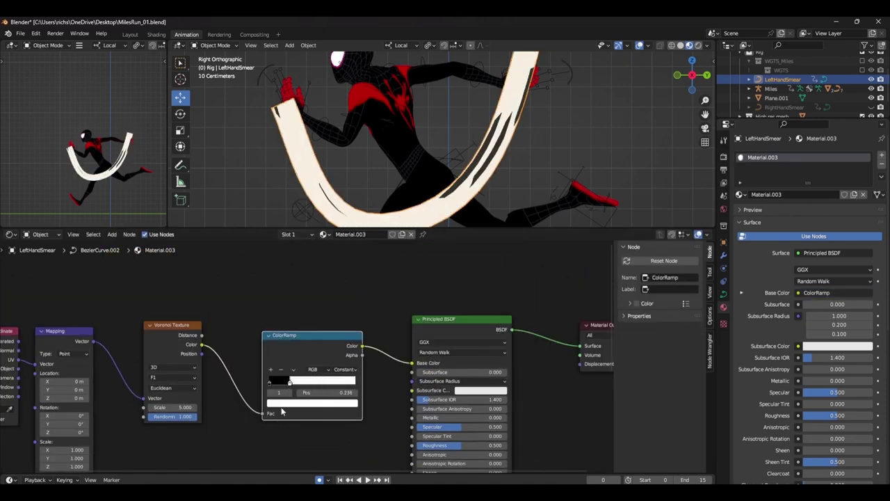
{"action": "left_click_drag", "start_coordinate": [327, 394], "coordinate": [301, 396]}
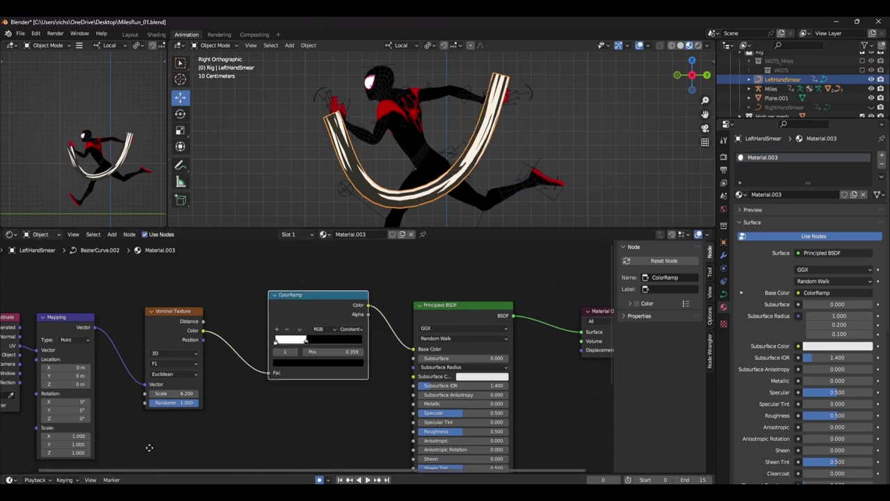
{"action": "scroll", "coordinate": [313, 333], "scroll_direction": "up", "scroll_amount": 2}
{"action": "left_click_drag", "start_coordinate": [161, 377], "coordinate": [171, 377]}
Step: Duplicate the ColorRamp and wire both ramps into a new Mix Shader
{"action": "key", "text": "ctrl+shift+d"}
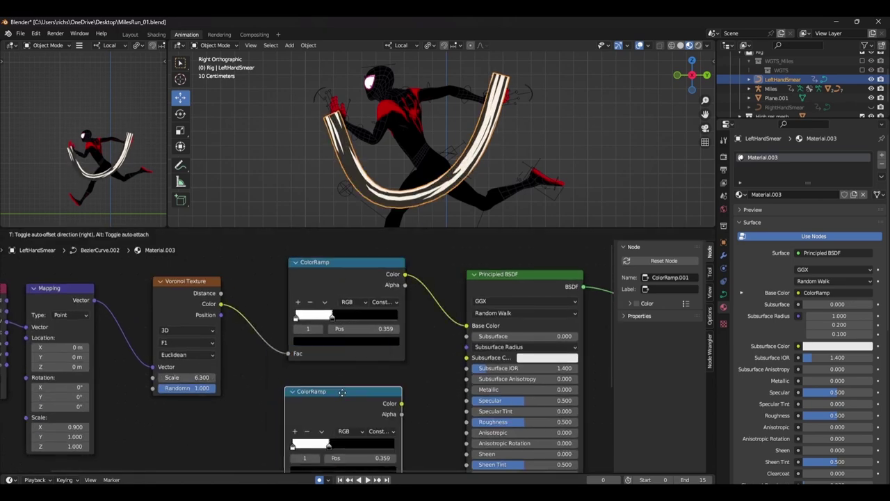
{"action": "key", "text": "Home"}
{"action": "scroll", "coordinate": [472, 334], "scroll_direction": "up", "scroll_amount": 2}
{"action": "key", "text": "g"}
{"action": "left_click", "coordinate": [472, 334]}
{"action": "key", "text": "shift+a"}
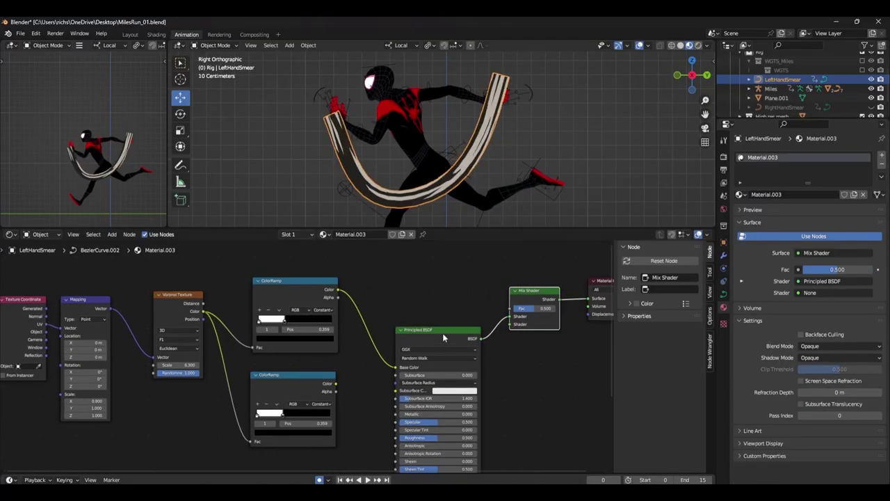
{"action": "key", "text": "x"}
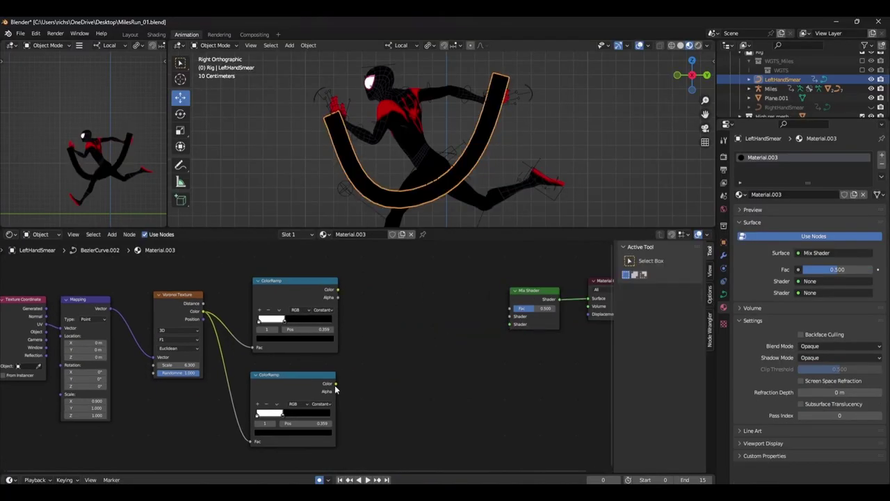
{"action": "left_click_drag", "start_coordinate": [334, 384], "coordinate": [512, 309]}
Step: Add a Transparent BSDF, make the ramp stop red, and set shadow mode to Alpha Clip
{"action": "key", "text": "shift+s"}
{"action": "mouse_move", "coordinate": [427, 390]}
{"action": "left_click", "coordinate": [438, 418]}
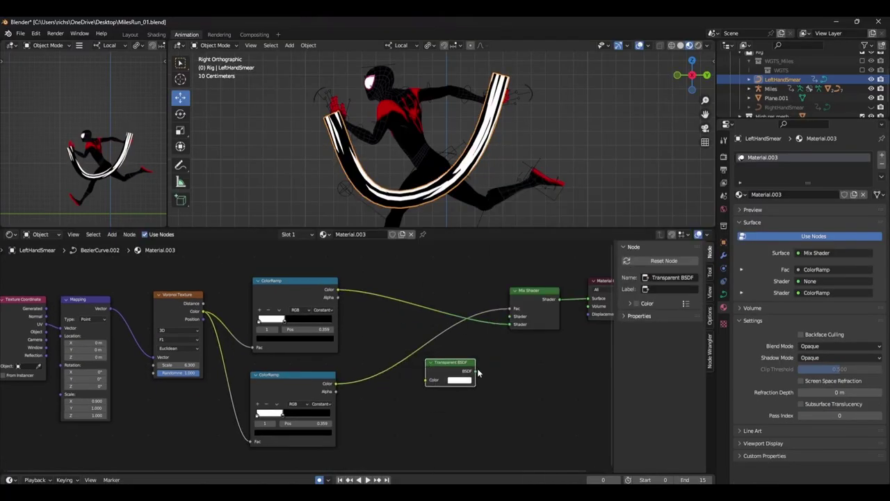
{"action": "left_click", "coordinate": [285, 338]}
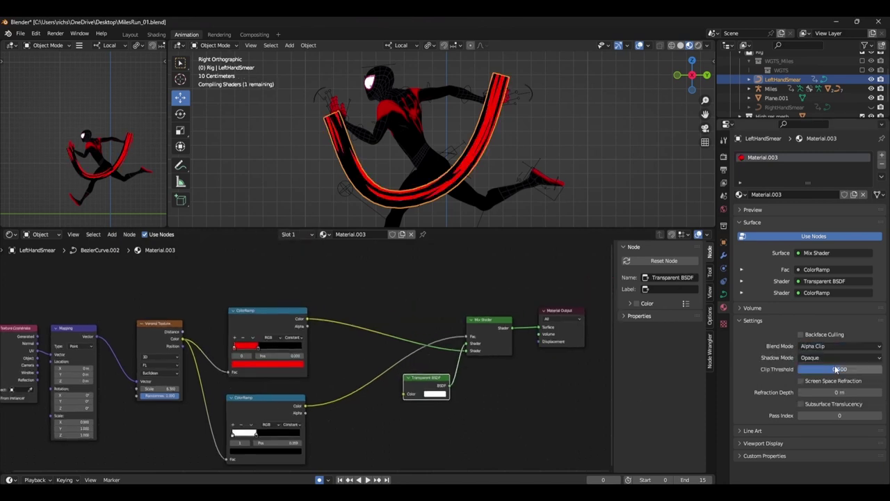
{"action": "left_click", "coordinate": [840, 357]}
{"action": "left_click", "coordinate": [817, 393]}
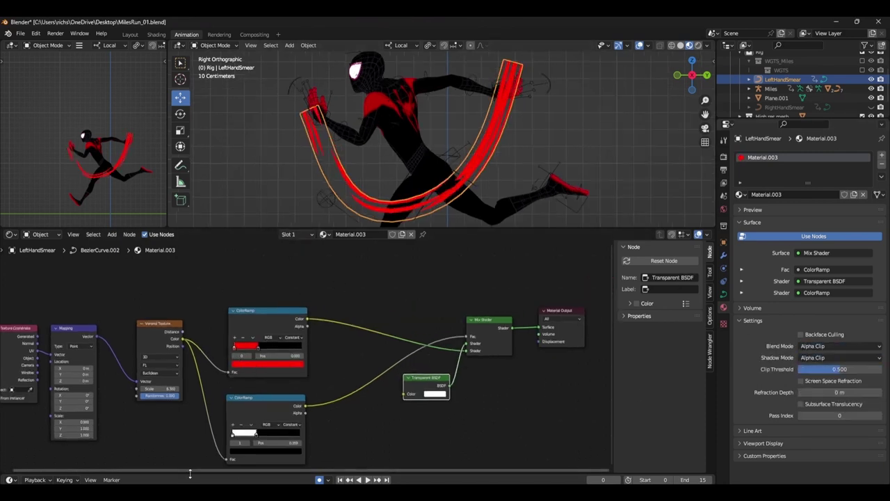
{"action": "left_click_drag", "start_coordinate": [372, 473], "coordinate": [372, 416]}
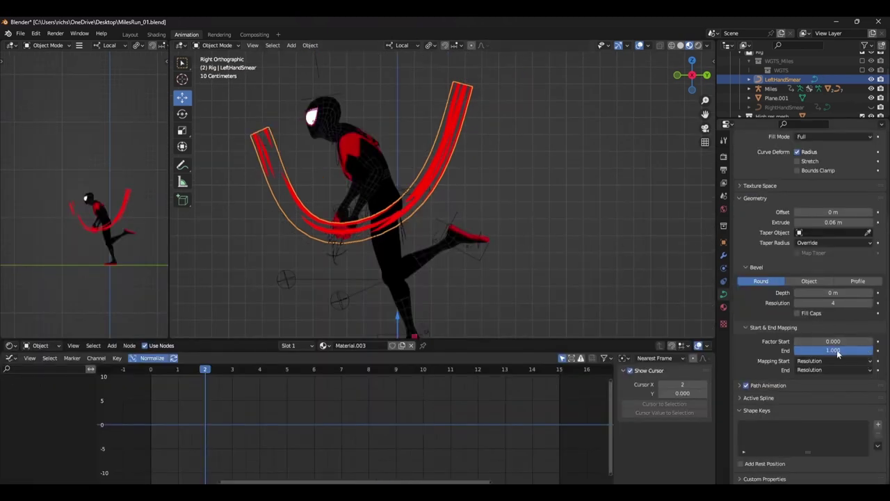
Step: Key the smear's Factor Start and Factor End, then raise Factor Start to shrink it
{"action": "left_click", "coordinate": [877, 341]}
{"action": "left_click", "coordinate": [877, 351]}
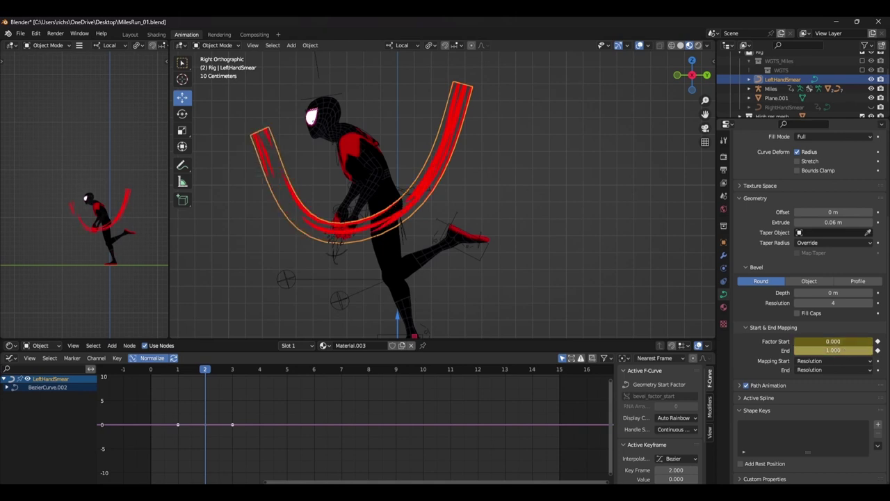
{"action": "left_click_drag", "start_coordinate": [833, 341], "coordinate": [864, 342]}
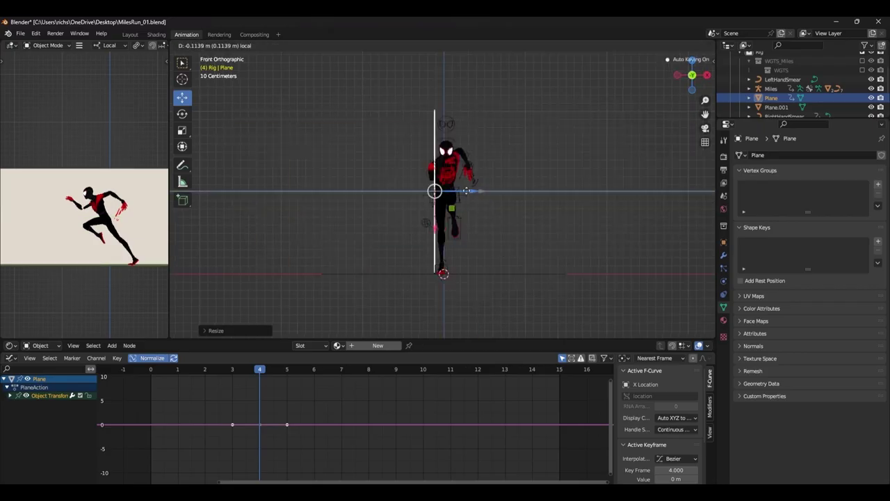
Step: Place the background plane and key the streak texture's Mapping Location at frame 15
{"action": "left_click", "coordinate": [466, 190]}
{"action": "key", "text": "KP_3"}
{"action": "left_click", "coordinate": [10, 357]}
{"action": "left_click_drag", "start_coordinate": [250, 352], "coordinate": [250, 446]}
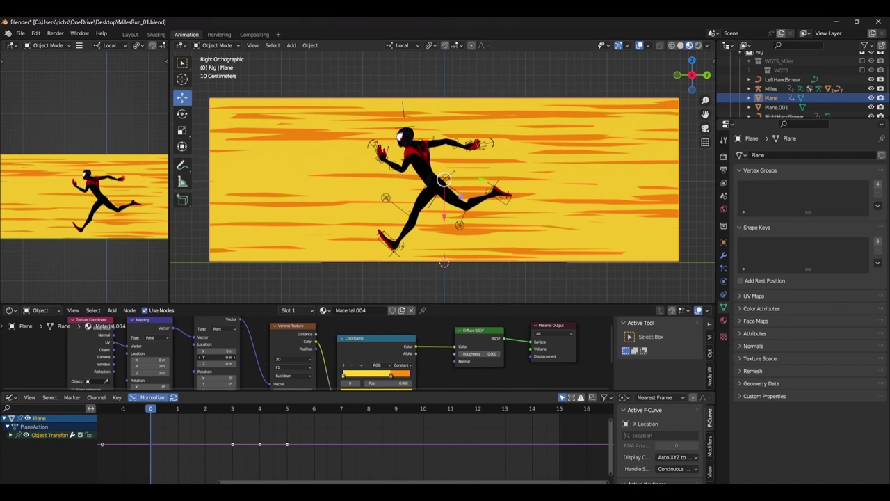
{"action": "left_click_drag", "start_coordinate": [200, 357], "coordinate": [220, 358]}
{"action": "left_click", "coordinate": [564, 410]}
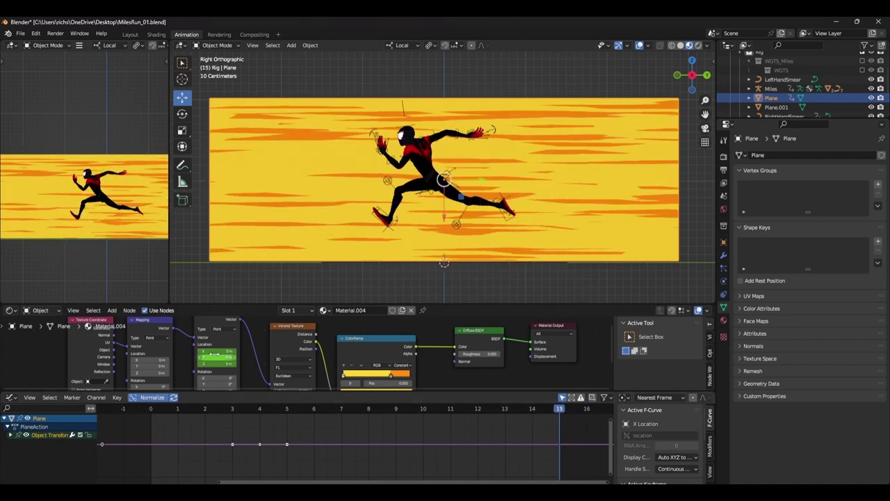
{"action": "key", "text": "i"}
Step: Set the texture mapping keys to Linear interpolation and play back the motion
{"action": "left_click", "coordinate": [10, 436]}
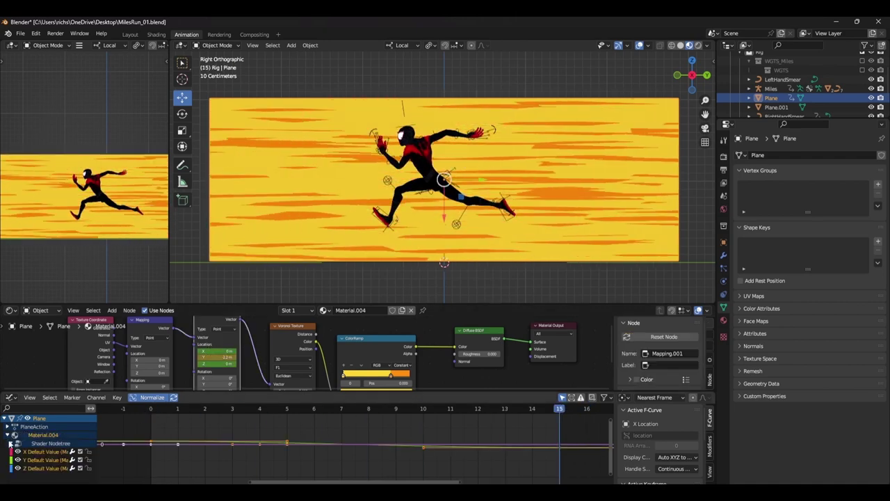
{"action": "key", "text": "Home"}
{"action": "key", "text": "t"}
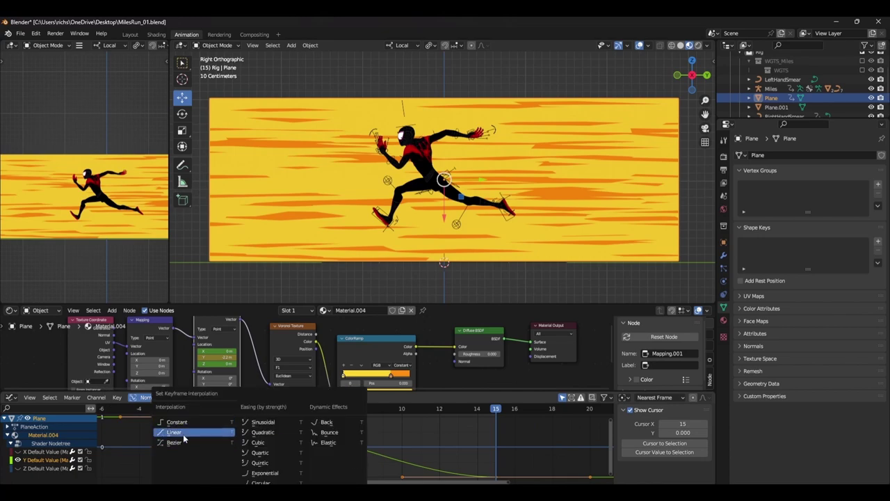
{"action": "left_click", "coordinate": [179, 430]}
{"action": "key", "text": "space"}
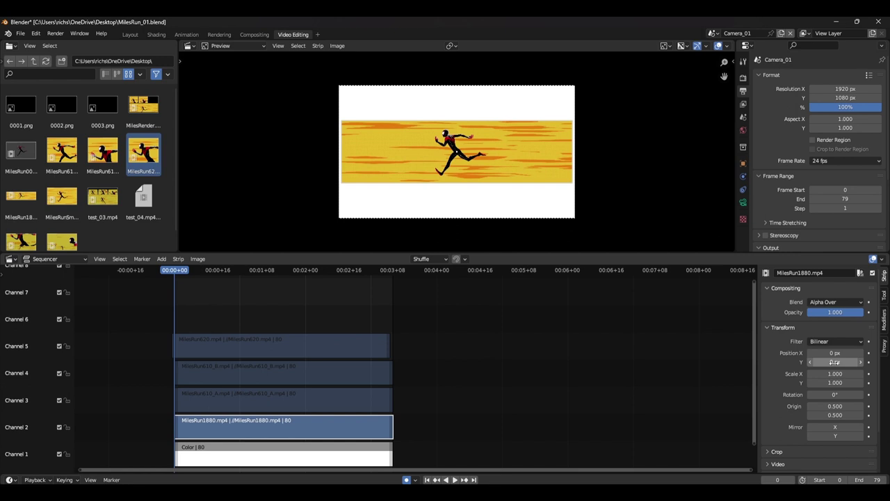
Step: Move MilesRun1880 to Y -265 for the bottom panel and MilesRun610_A to Y 265, top-left
{"action": "left_click_drag", "start_coordinate": [834, 361], "coordinate": [814, 362]}
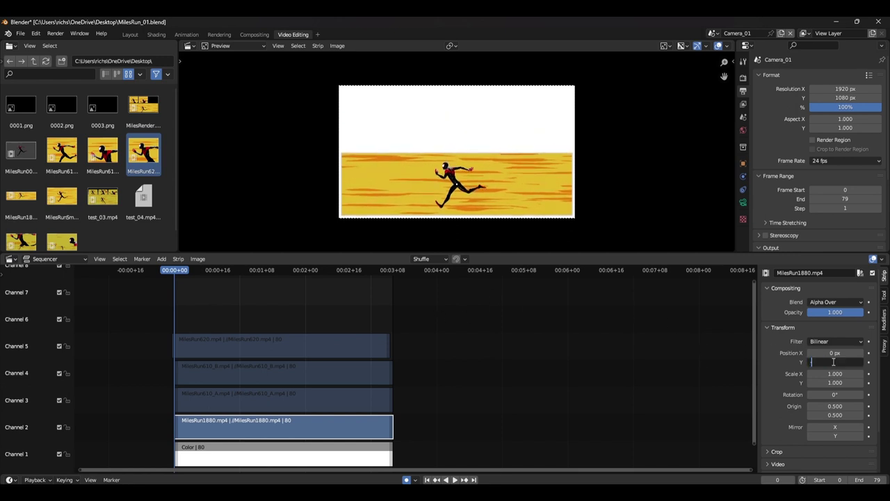
{"action": "key", "text": "Return"}
{"action": "left_click", "coordinate": [281, 402]}
{"action": "key", "text": "alt+h"}
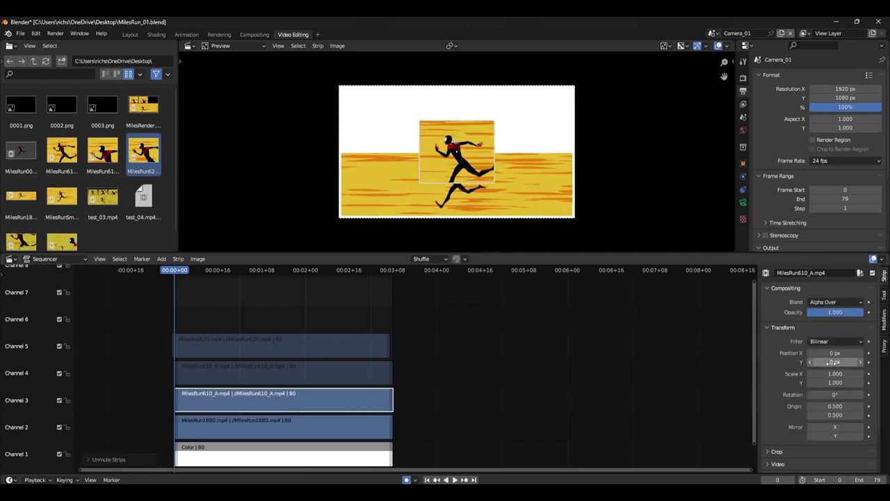
{"action": "left_click", "coordinate": [831, 361]}
{"action": "type", "text": "265"}
{"action": "key", "text": "Return"}
{"action": "left_click_drag", "start_coordinate": [823, 353], "coordinate": [738, 353]}
Step: Unmute the channel 4 clip and place MilesRun620 at Y 265 in the top-right panel
{"action": "scroll", "coordinate": [590, 181], "scroll_direction": "up", "scroll_amount": 4}
{"action": "scroll", "coordinate": [590, 180], "scroll_direction": "down", "scroll_amount": 2}
{"action": "left_click", "coordinate": [278, 372]}
{"action": "key", "text": "alt+h"}
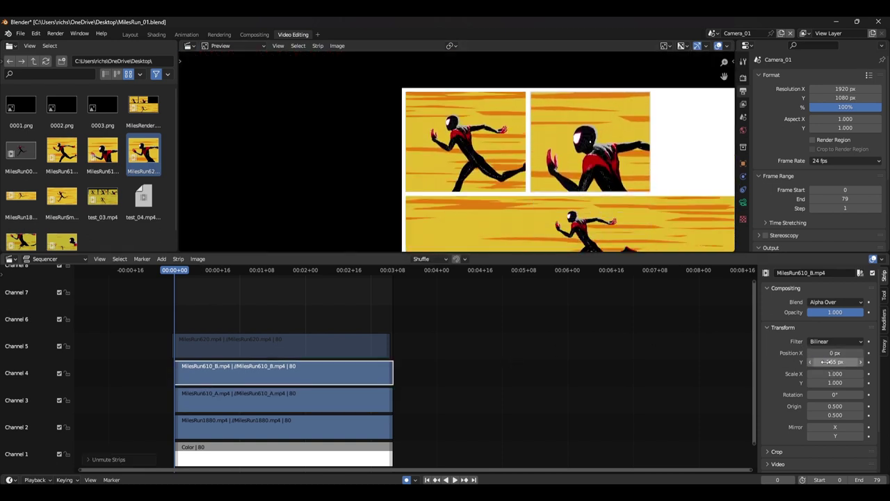
{"action": "key", "text": "Home"}
{"action": "left_click", "coordinate": [376, 346]}
{"action": "key", "text": "alt+h"}
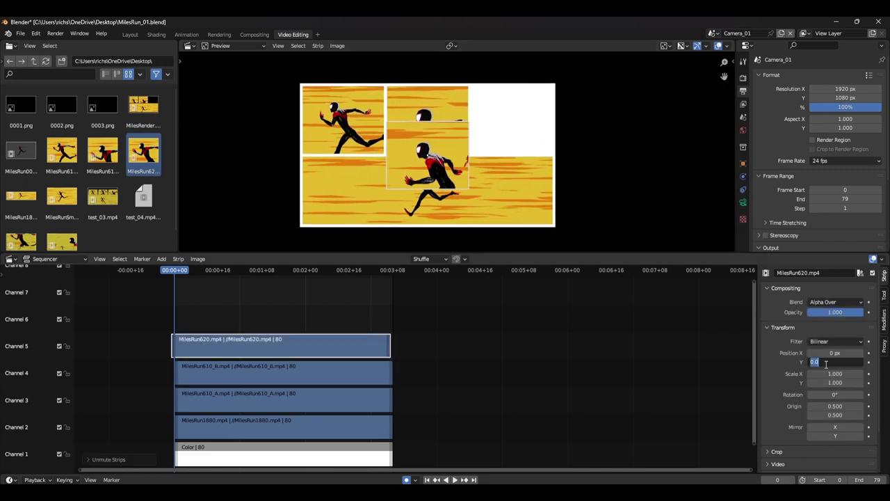
{"action": "type", "text": "265"}
{"action": "key", "text": "Return"}
{"action": "left_click_drag", "start_coordinate": [835, 352], "coordinate": [880, 353]}
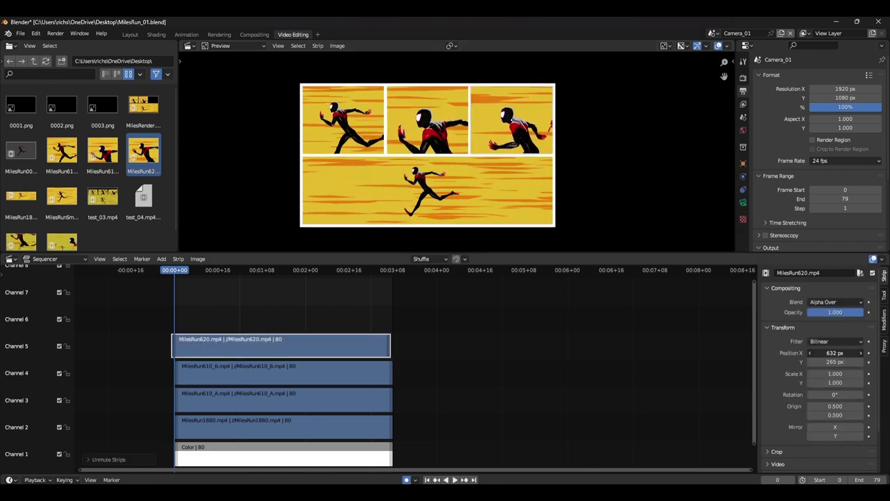
Step: Stagger starts: channel 3 to frame 4, channel 4 to frame 7, all clips 3 frames later
{"action": "left_click_drag", "start_coordinate": [175, 402], "coordinate": [189, 403]}
{"action": "left_click_drag", "start_coordinate": [177, 373], "coordinate": [202, 360]}
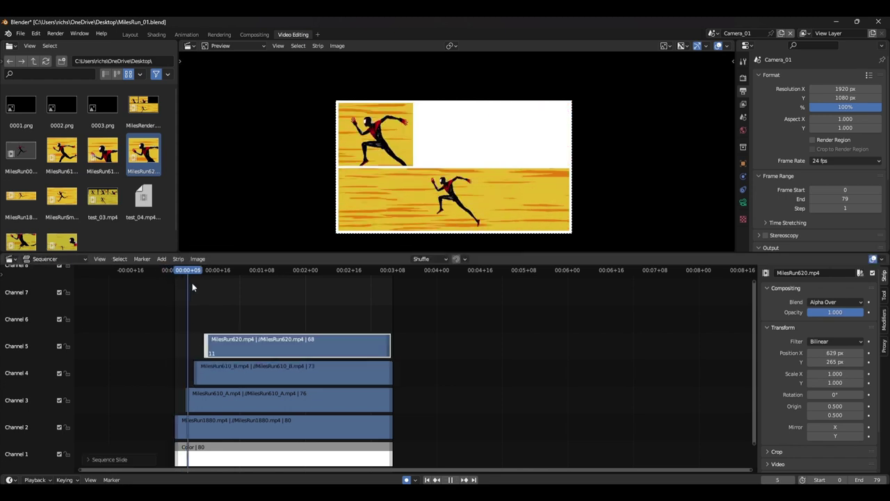
{"action": "left_click_drag", "start_coordinate": [267, 356], "coordinate": [288, 350]}
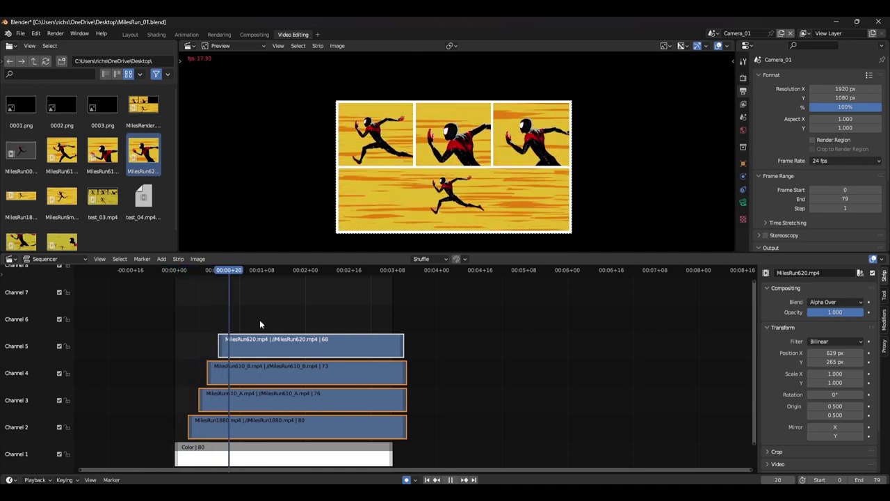